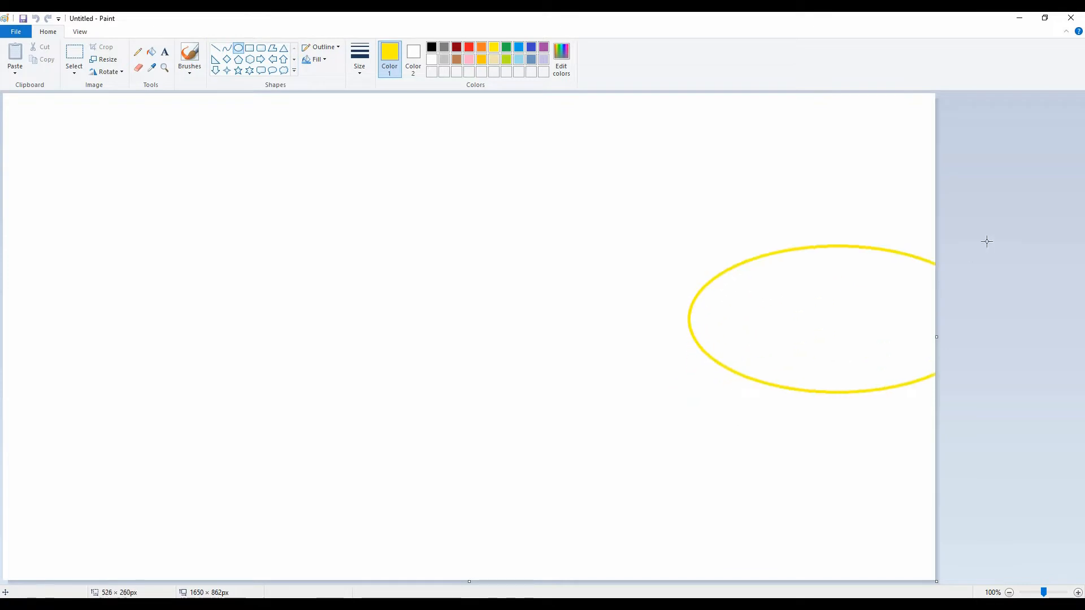
Draw a yellow ellipse about 588 × 532 px across the canvas's right edge and a gold ellipse about 868 × 896 px around it
drag(908, 212, 872, 334)
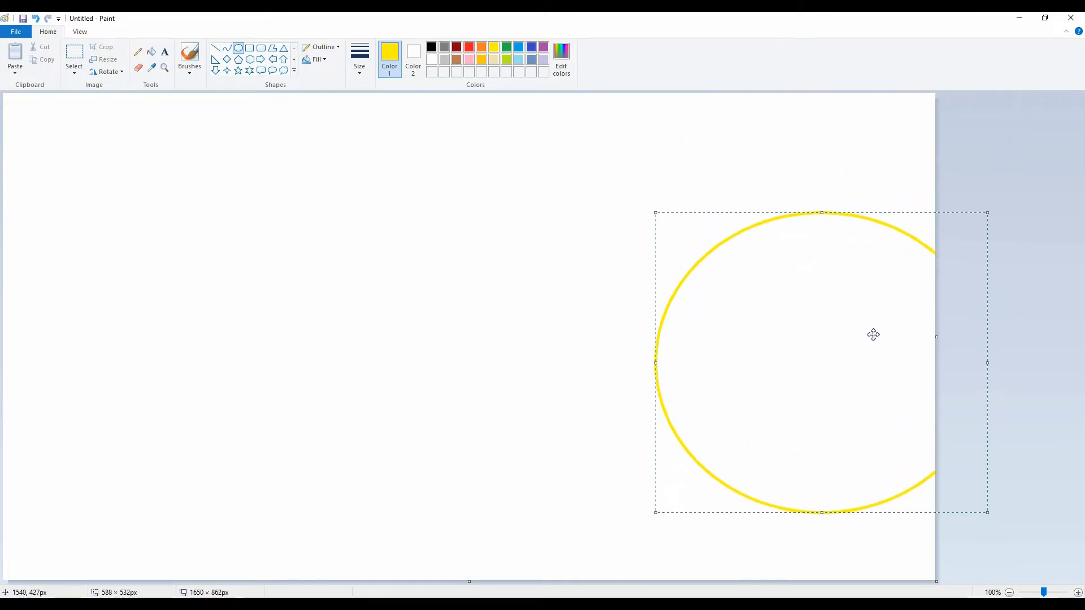
click(962, 158)
drag(491, 458, 982, 43)
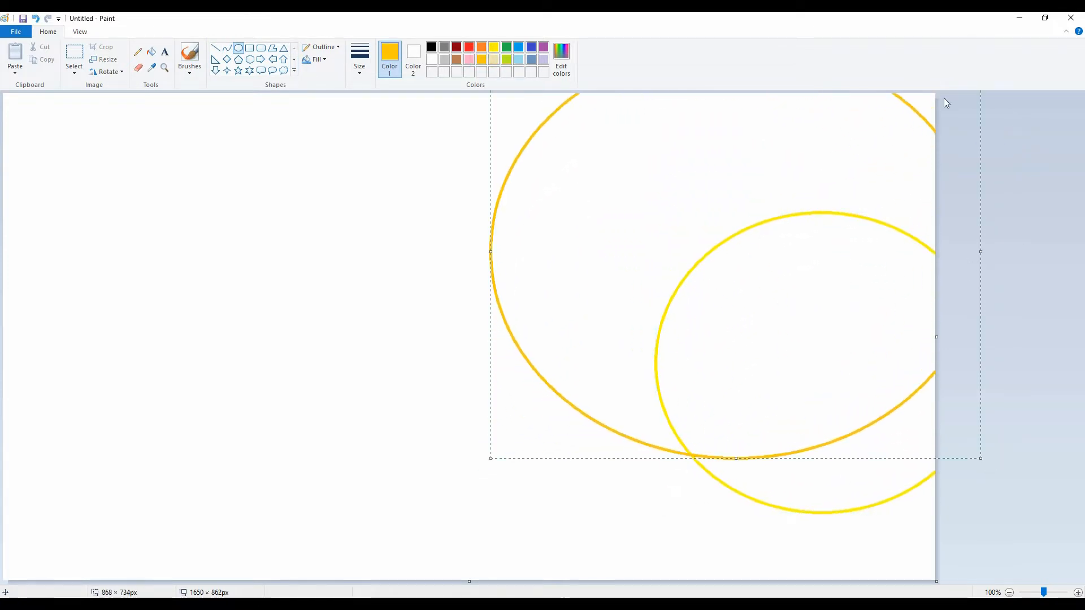
mouse_move(836, 187)
mouse_down()
mouse_move(876, 312)
mouse_move(753, 288)
mouse_up()
drag(662, 140, 662, 47)
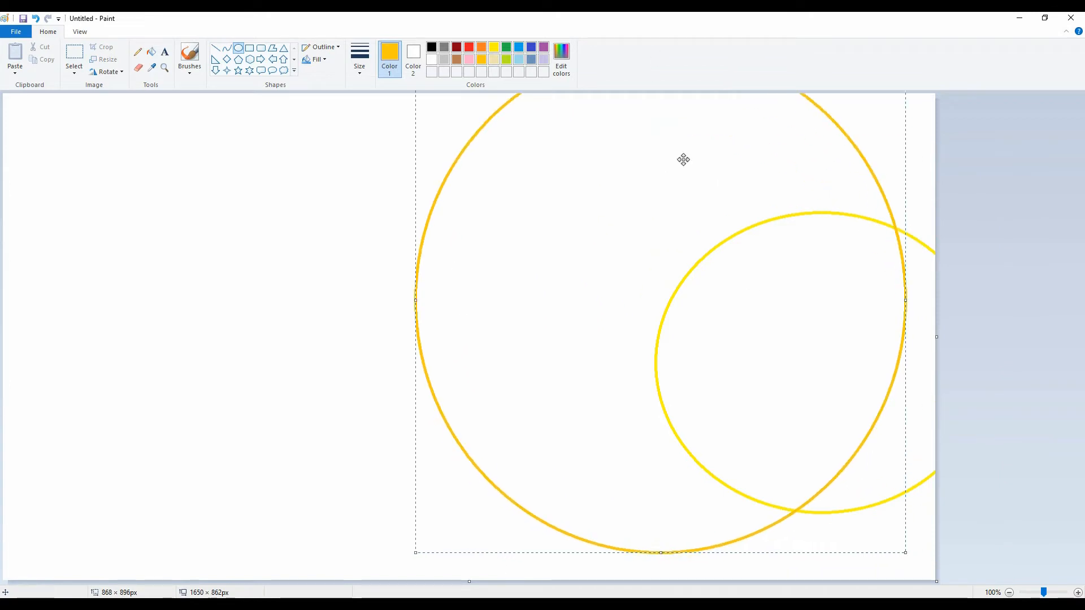
drag(657, 227, 787, 268)
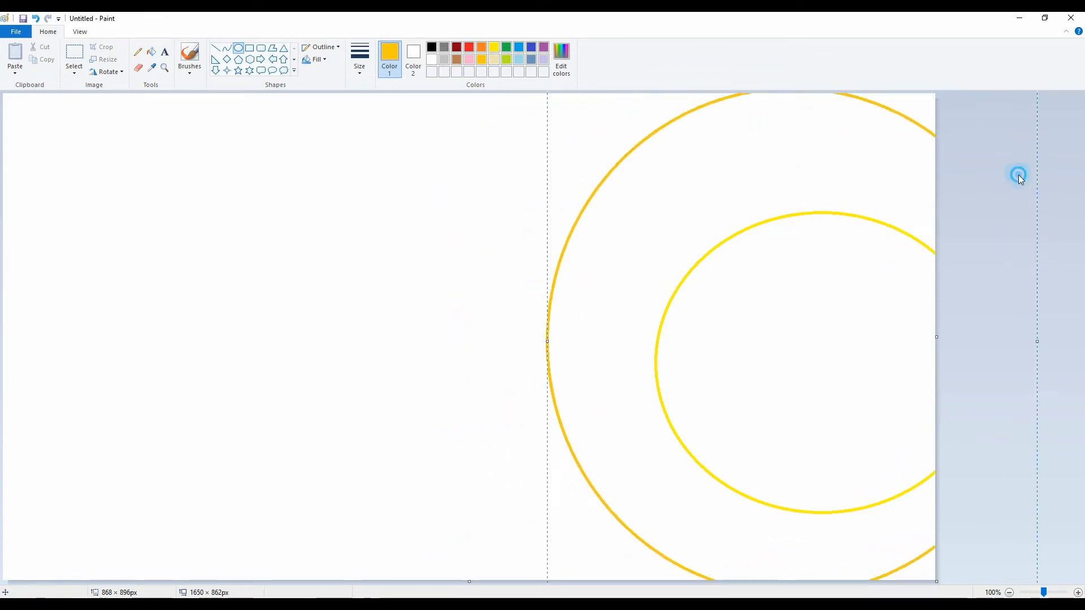
click(1018, 177)
Draw an orange arc about 631 × 983 px spanning the canvas height, bowed outward and placed left of the gold ellipse
click(481, 47)
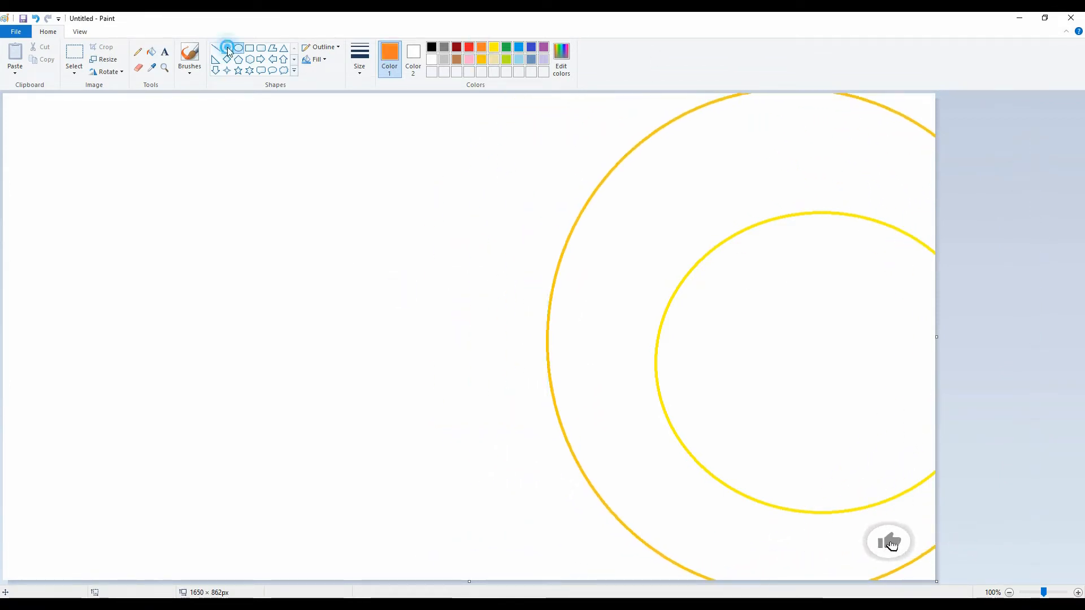
click(227, 48)
drag(476, 96, 483, 587)
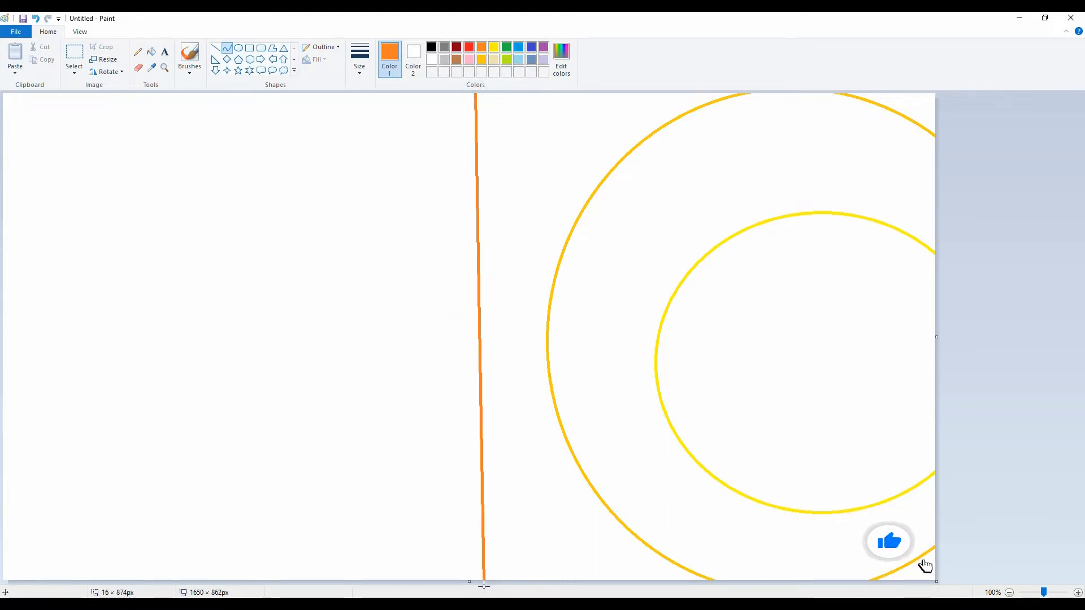
drag(473, 391, 147, 218)
drag(209, 480, 337, 547)
drag(302, 425, 361, 379)
drag(543, 540, 564, 602)
drag(292, 378, 288, 405)
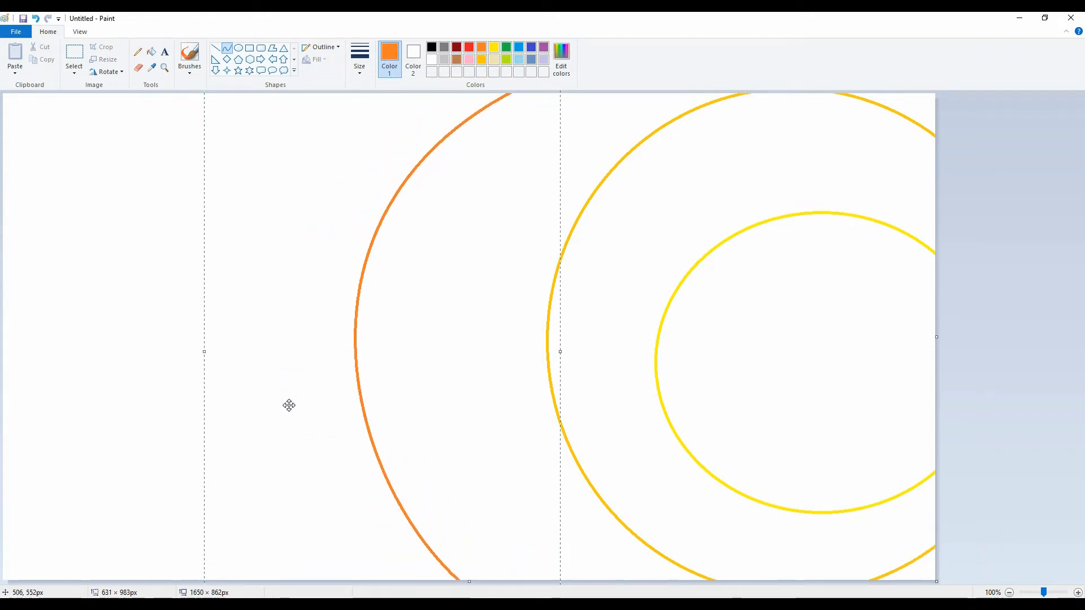
click(143, 308)
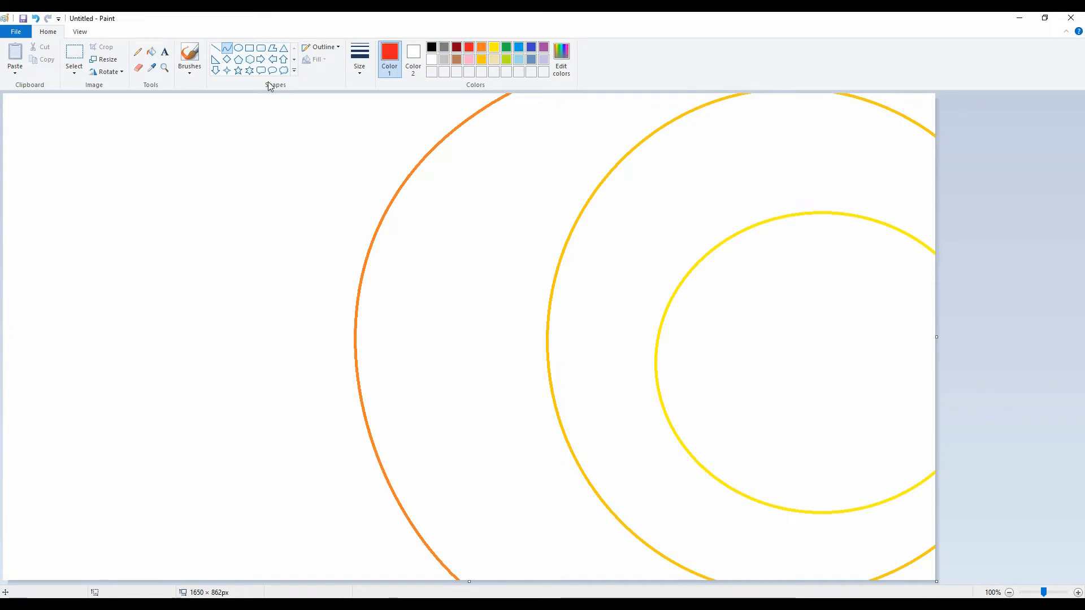
Draw a red arc bowed outward left of the orange one and stretch it past the canvas's lower edge
drag(255, 93, 251, 593)
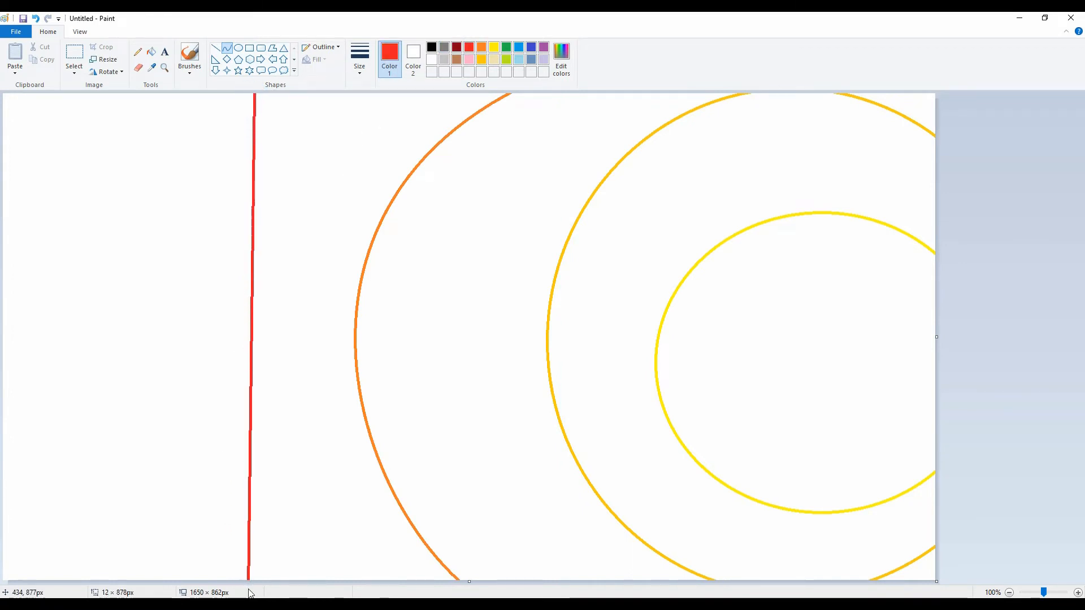
drag(264, 263, 6, 192)
drag(6, 395, 32, 549)
drag(67, 497, 103, 456)
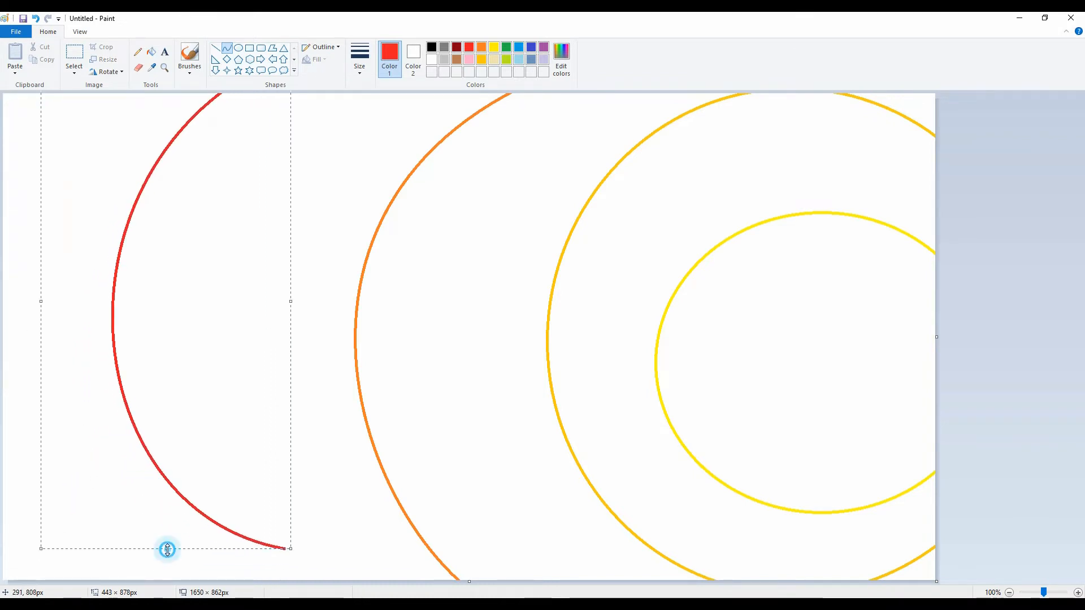
drag(168, 549, 167, 609)
drag(113, 411, 100, 430)
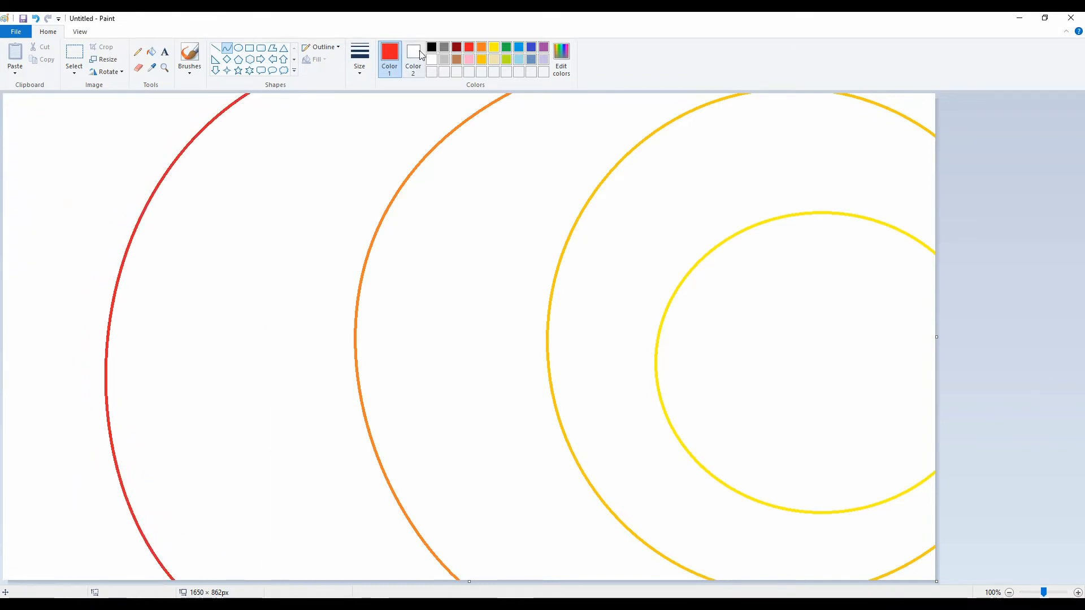
Fill the inner ellipse with yellow and the ring around it with gold
click(493, 47)
click(150, 52)
click(783, 388)
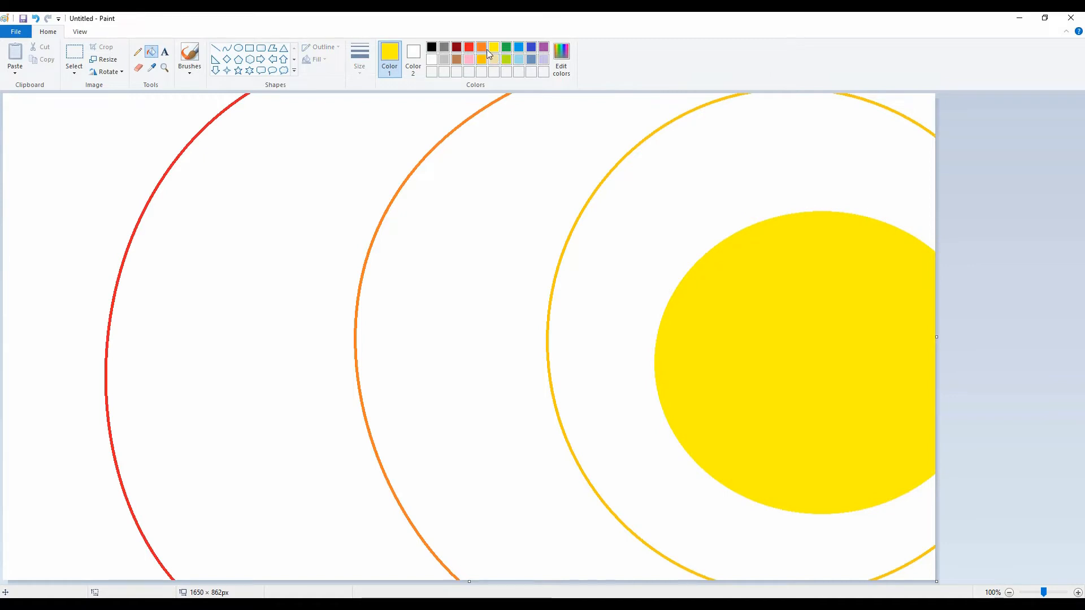
click(480, 60)
click(577, 130)
Fill the band next to the gold ring with orange, the following band with red, and the outermost area with dark red
click(481, 47)
click(507, 187)
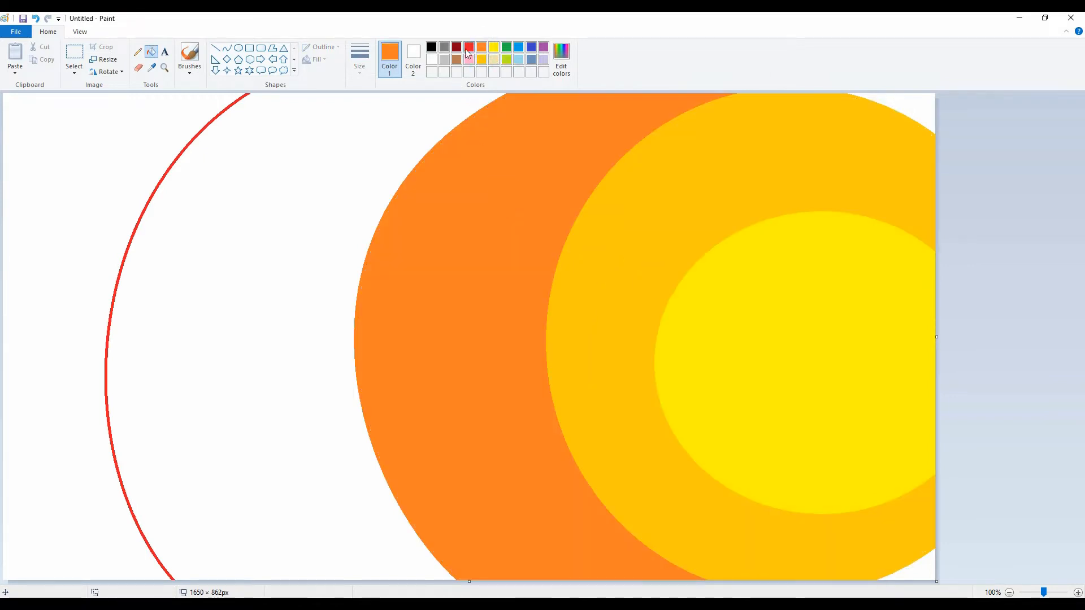
click(469, 46)
click(283, 170)
click(456, 47)
click(134, 181)
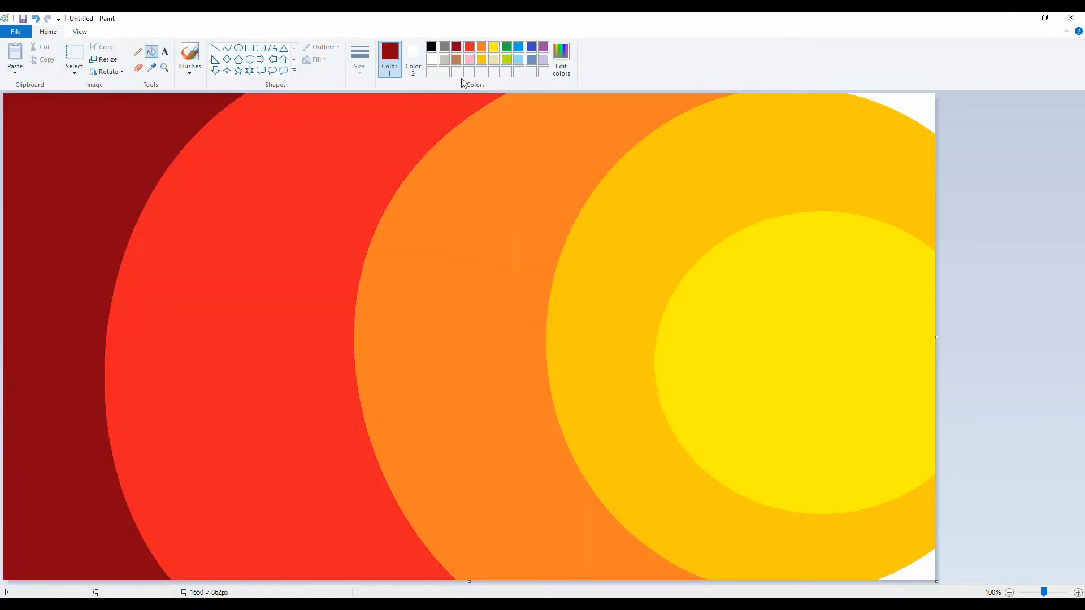
Fill the two remaining white corners beside the gold ellipse with orange
click(481, 60)
click(481, 47)
click(921, 110)
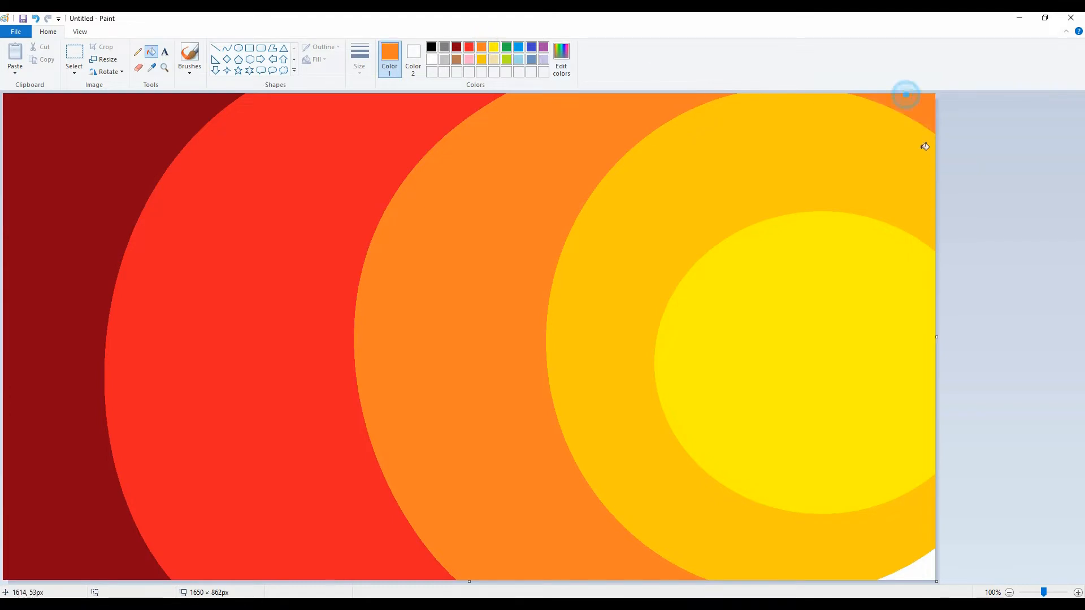
click(927, 571)
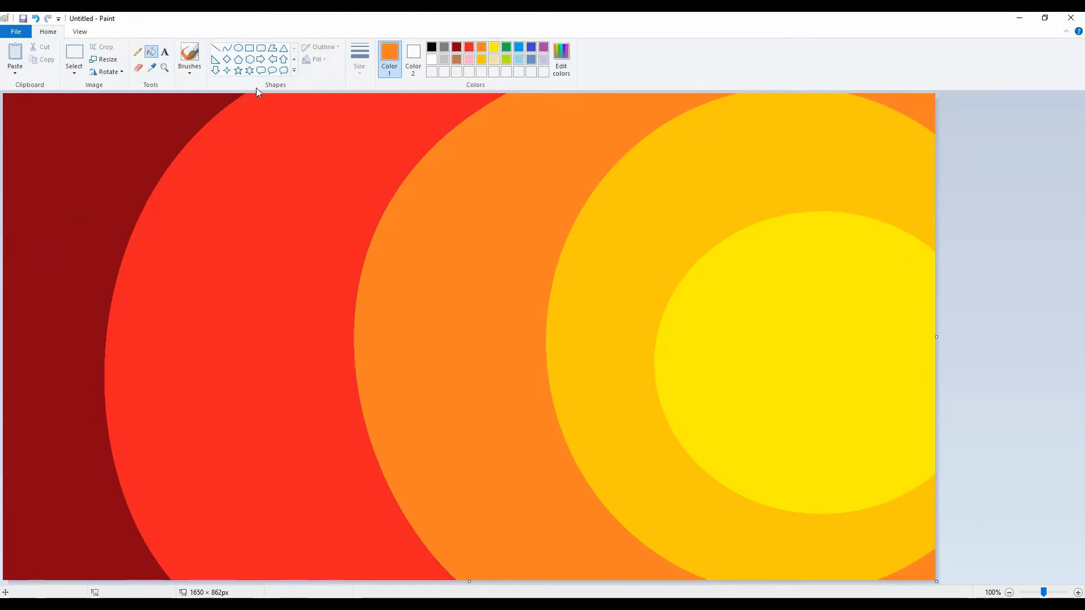
Brush orange along the boundary between the orange and red bands with the Natural pencil brush
click(189, 68)
click(252, 111)
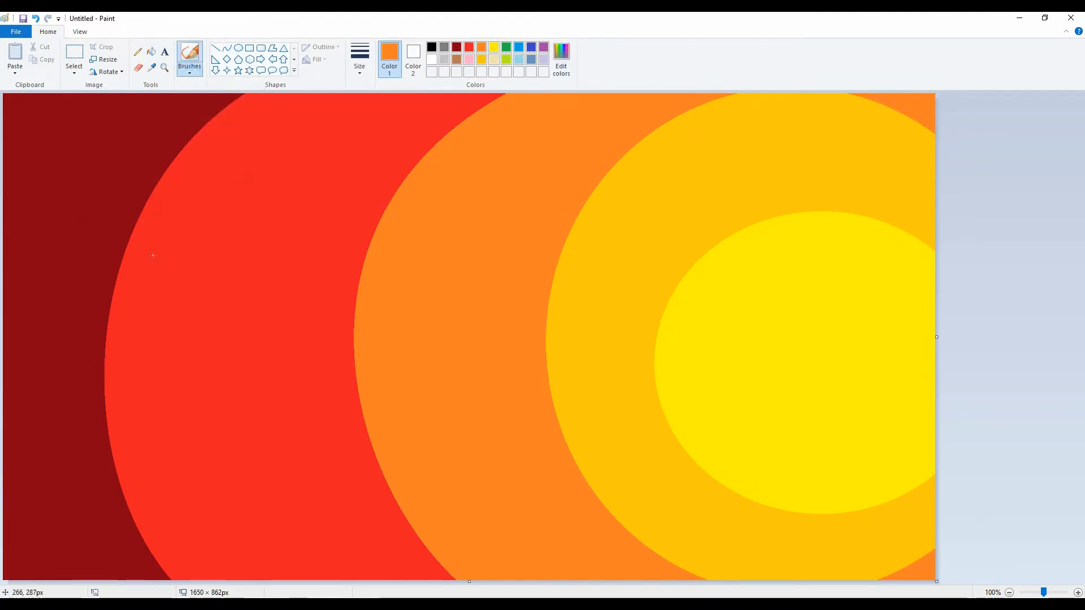
mouse_move(497, 97)
mouse_down()
mouse_move(448, 113)
mouse_move(347, 267)
mouse_move(354, 414)
mouse_move(407, 531)
mouse_move(390, 491)
mouse_move(432, 544)
mouse_move(361, 346)
mouse_move(435, 121)
mouse_move(360, 234)
mouse_move(333, 396)
mouse_up()
Brush yellow around the edge of the inner yellow ellipse to soften its border with the gold ring
click(494, 47)
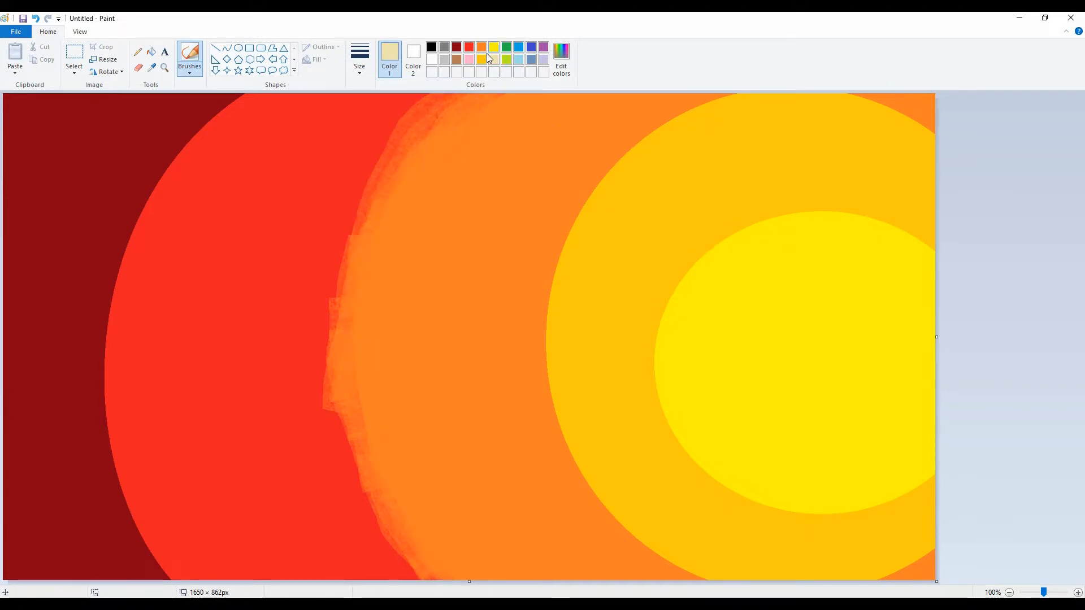
mouse_move(785, 211)
mouse_down()
mouse_move(862, 224)
mouse_move(936, 260)
mouse_move(858, 216)
mouse_move(777, 228)
mouse_move(703, 272)
mouse_move(660, 336)
mouse_move(698, 271)
mouse_move(762, 213)
mouse_move(878, 231)
mouse_move(934, 252)
mouse_up()
mouse_move(775, 214)
mouse_down()
mouse_move(698, 259)
mouse_move(662, 328)
mouse_move(670, 435)
mouse_up()
mouse_move(649, 324)
mouse_down()
mouse_move(819, 511)
mouse_move(929, 481)
mouse_move(729, 475)
mouse_move(939, 480)
mouse_up()
mouse_move(813, 516)
mouse_down()
mouse_move(753, 503)
mouse_move(663, 320)
mouse_up()
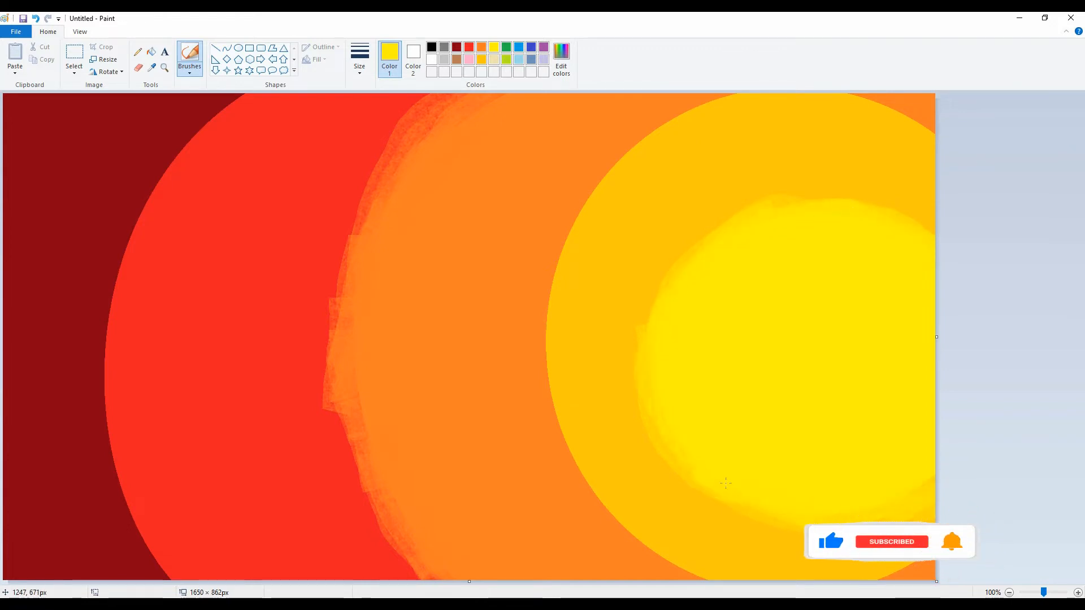
Brush gold along the border between the gold and orange bands, and red along the border with the dark red area
click(484, 61)
drag(599, 176, 724, 101)
drag(940, 143, 940, 150)
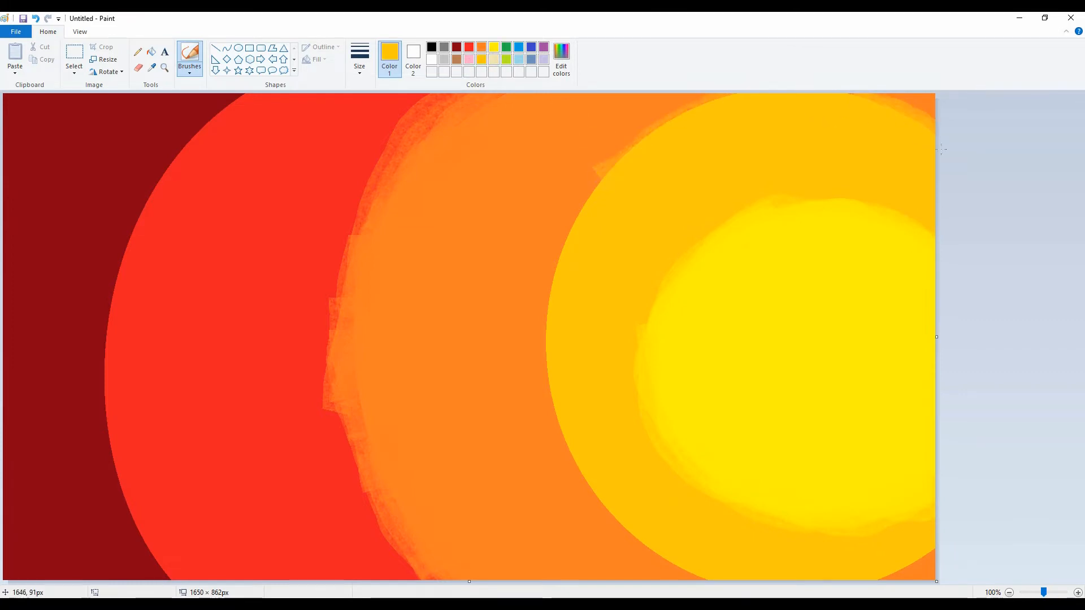
mouse_move(852, 106)
mouse_down()
mouse_move(620, 154)
mouse_move(711, 105)
mouse_move(653, 127)
mouse_move(562, 269)
mouse_move(547, 267)
mouse_move(573, 249)
mouse_move(536, 336)
mouse_move(564, 442)
mouse_move(547, 403)
mouse_move(632, 536)
mouse_move(769, 595)
mouse_move(870, 559)
mouse_move(898, 569)
mouse_move(872, 585)
mouse_up()
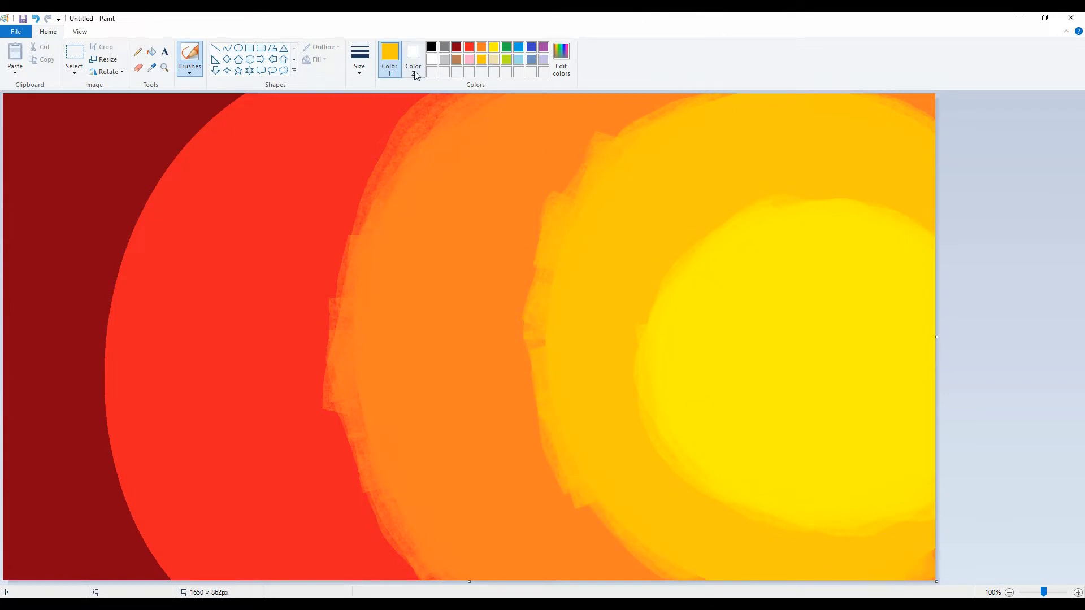
mouse_move(149, 263)
mouse_down()
mouse_move(169, 136)
mouse_move(109, 246)
mouse_move(107, 341)
mouse_move(125, 237)
mouse_move(121, 517)
mouse_move(85, 260)
mouse_move(218, 97)
mouse_move(103, 257)
mouse_move(102, 370)
mouse_move(144, 529)
mouse_up()
Resize the image in pixels to a vertical size of 5 without maintaining the aspect ratio
click(103, 59)
click(125, 100)
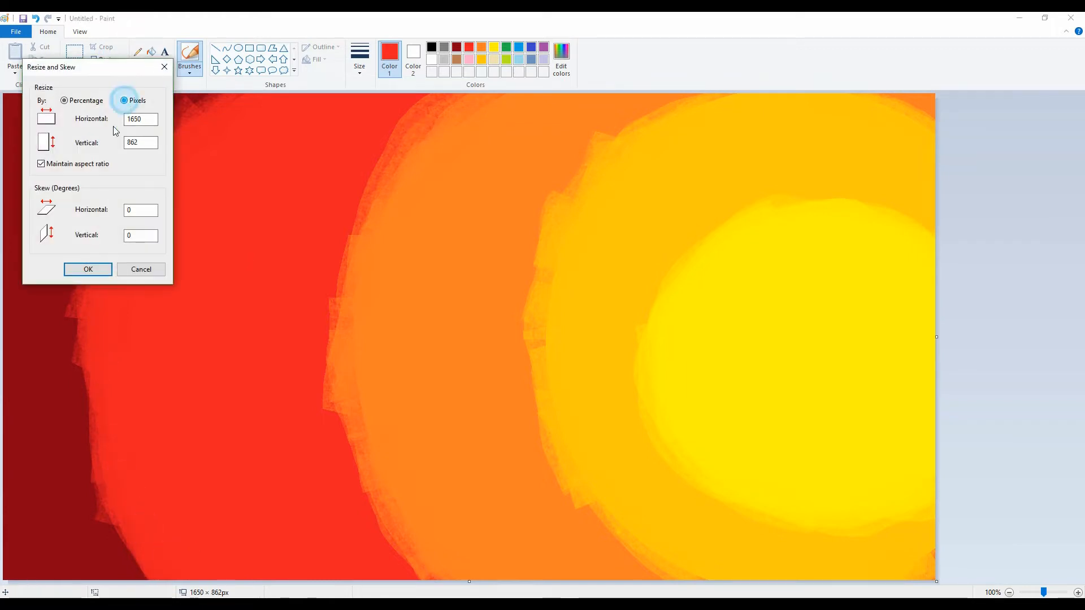
click(41, 163)
click(148, 143)
double_click(149, 143)
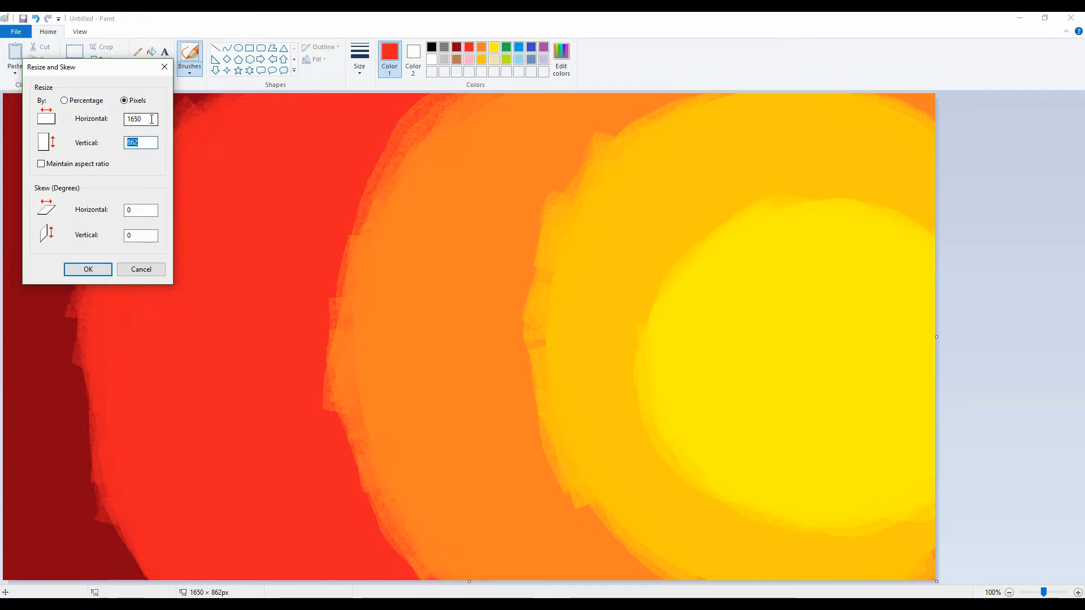
text(5)
click(87, 269)
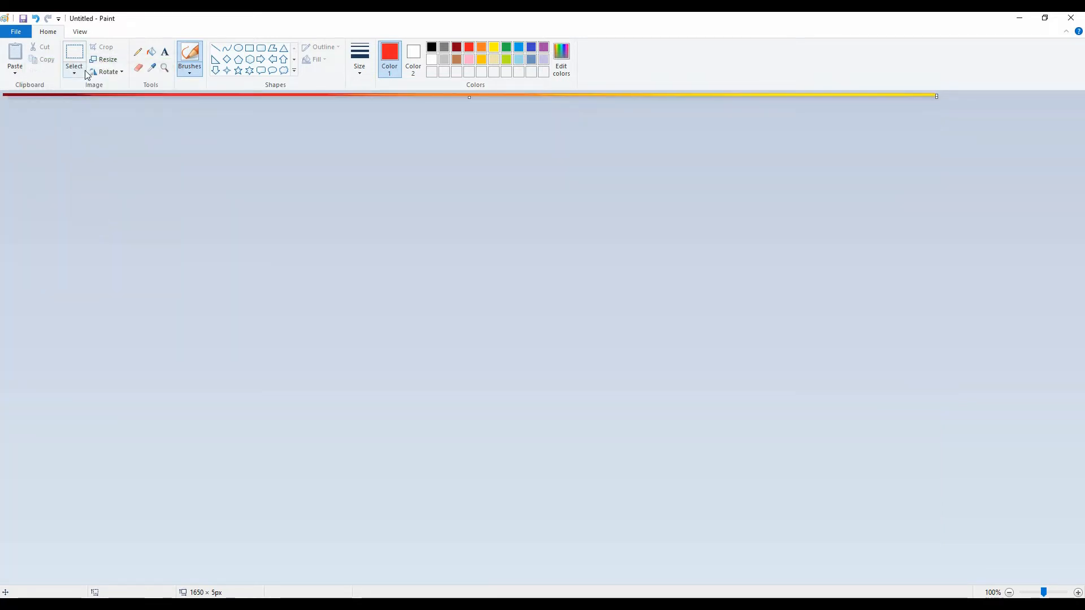
Stretch the image's vertical size to 862 pixels while keeping its width
click(103, 60)
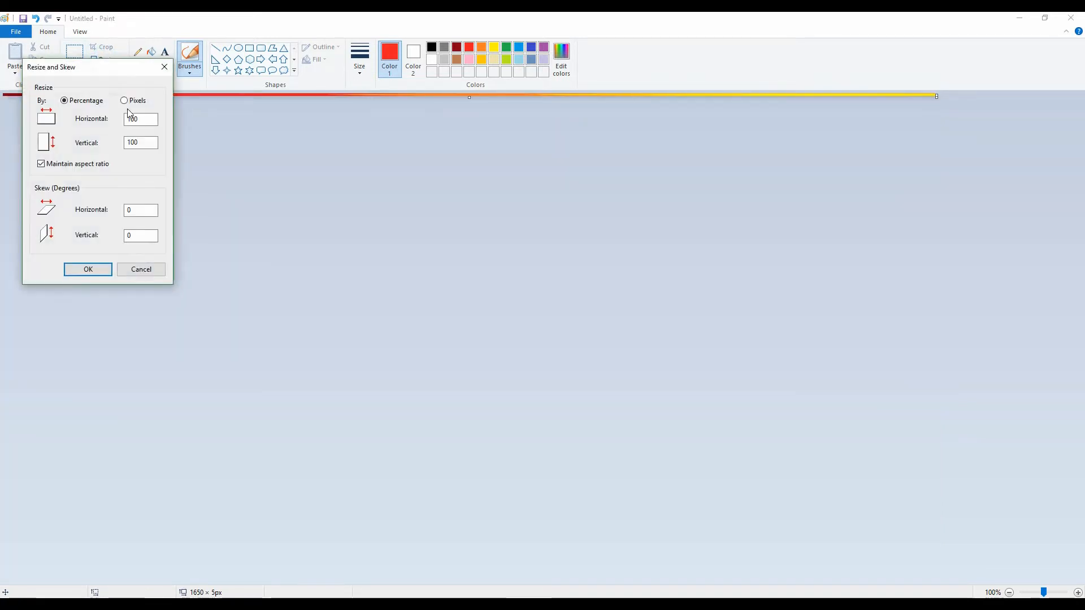
double_click(142, 142)
text(862)
key(Return)
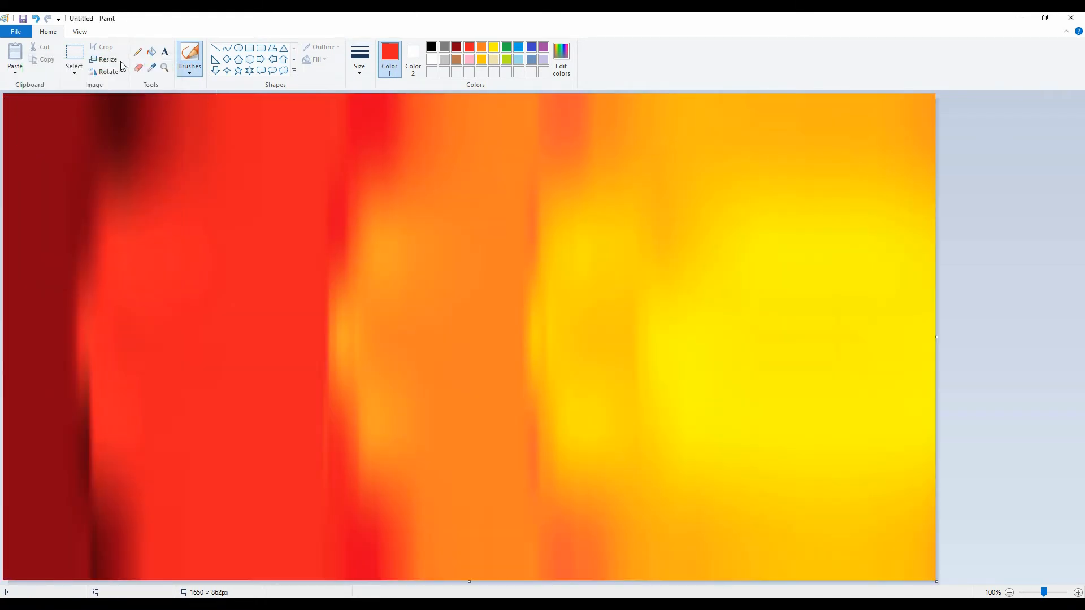
Shrink the image's horizontal size to 8 pixels without maintaining the aspect ratio
click(113, 60)
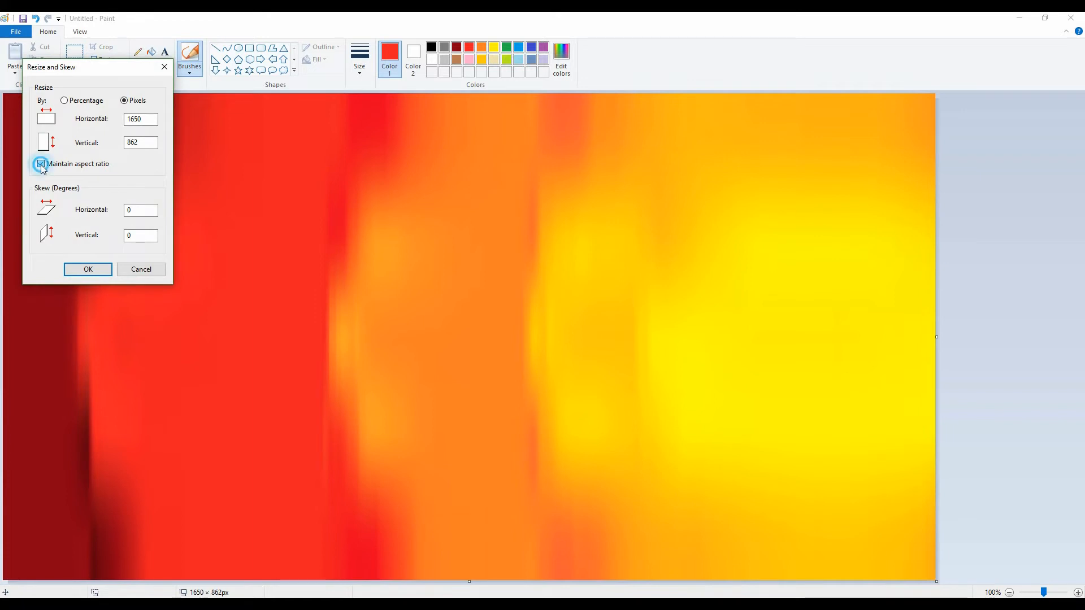
click(41, 164)
double_click(141, 119)
text(8)
key(Return)
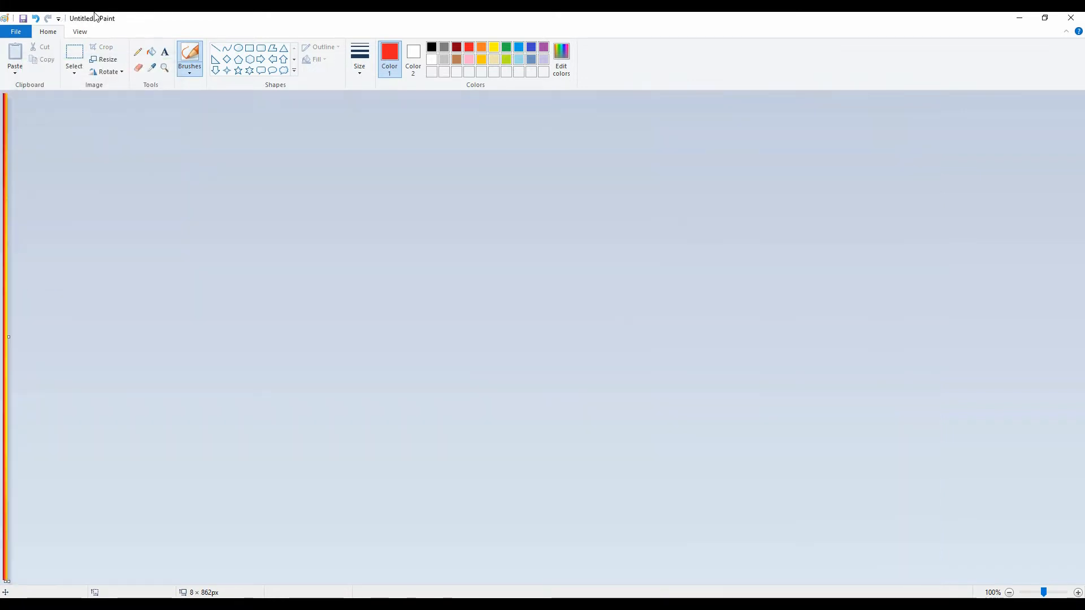
Stretch the image's horizontal size to 1650 pixels without maintaining the aspect ratio
click(103, 60)
click(124, 100)
click(40, 164)
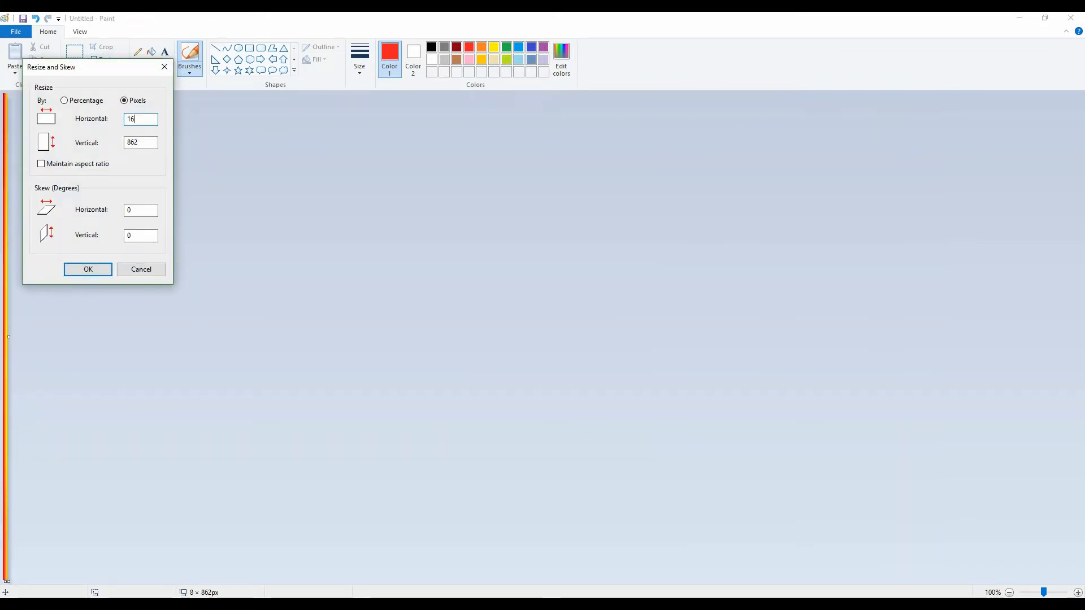
text(1650)
key(Return)
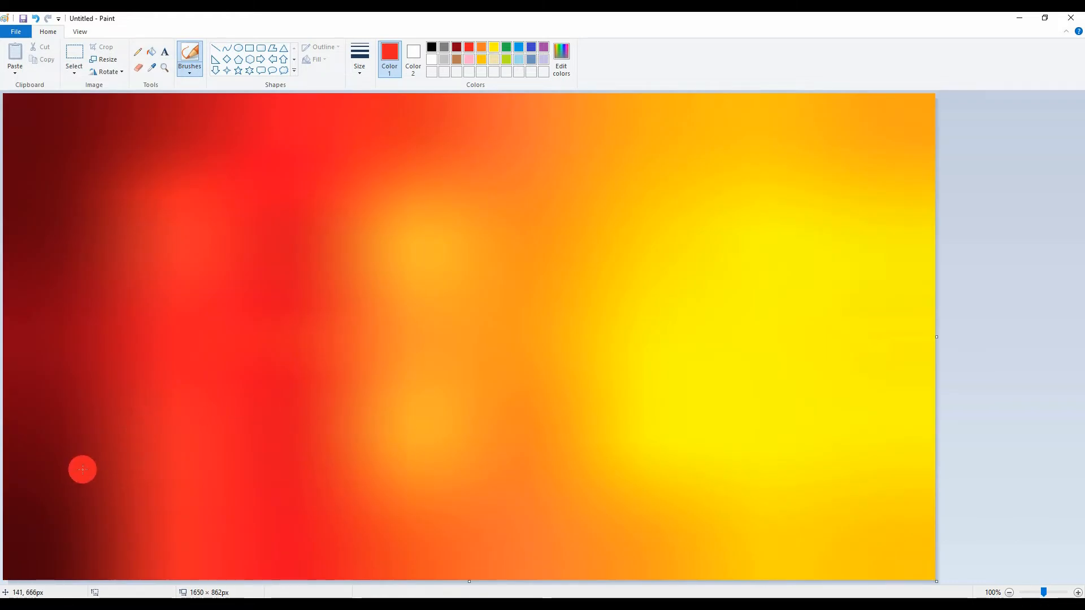
Choose a calligraphy brush and set the foreground color to a custom dark maroon with red 72, green 0 and blue 11
click(189, 71)
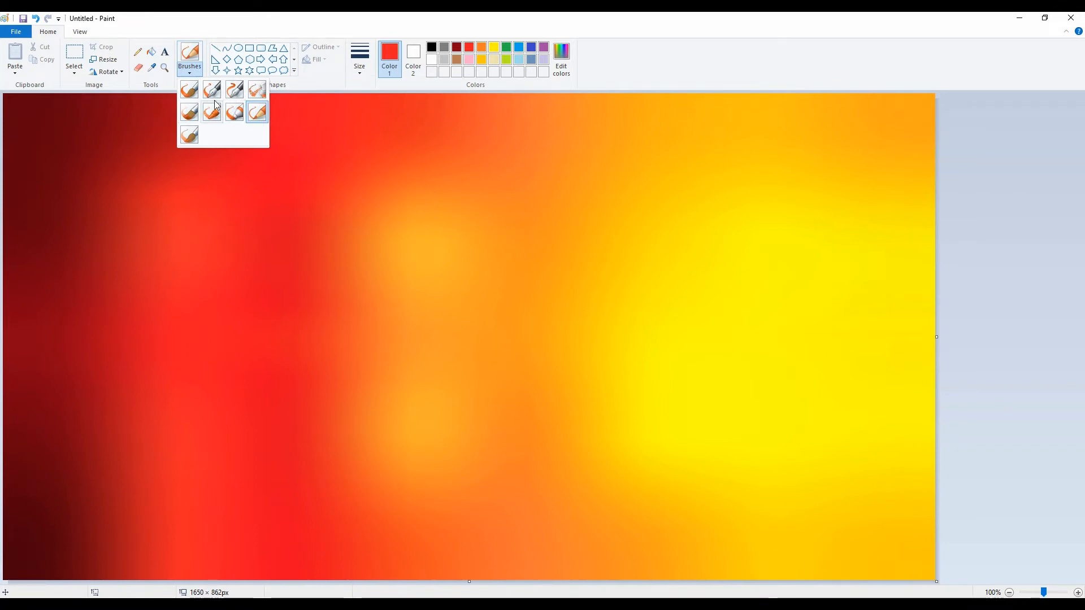
click(235, 85)
click(433, 47)
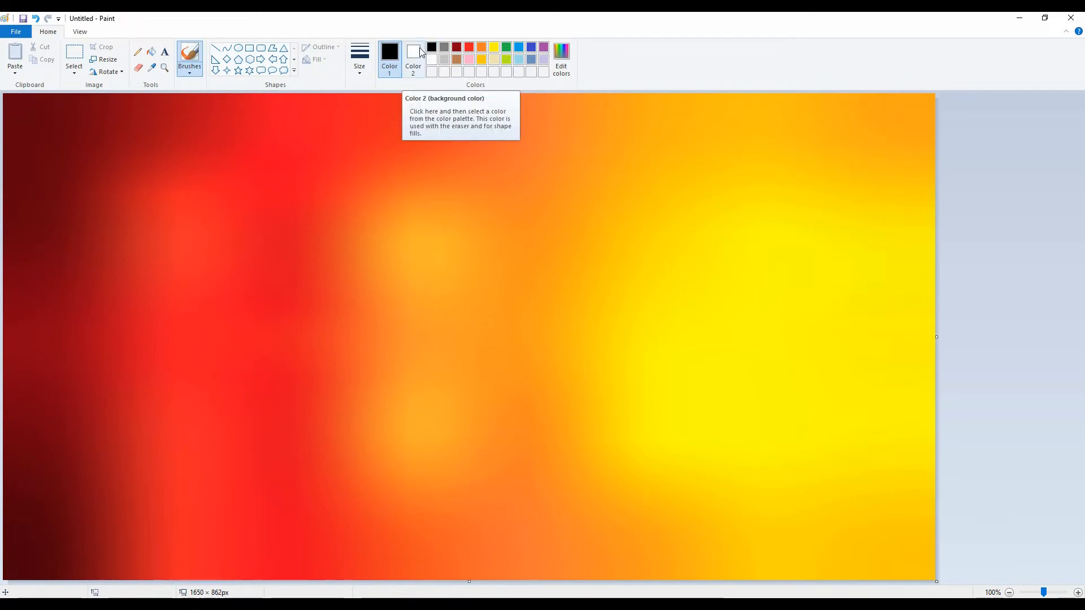
click(386, 53)
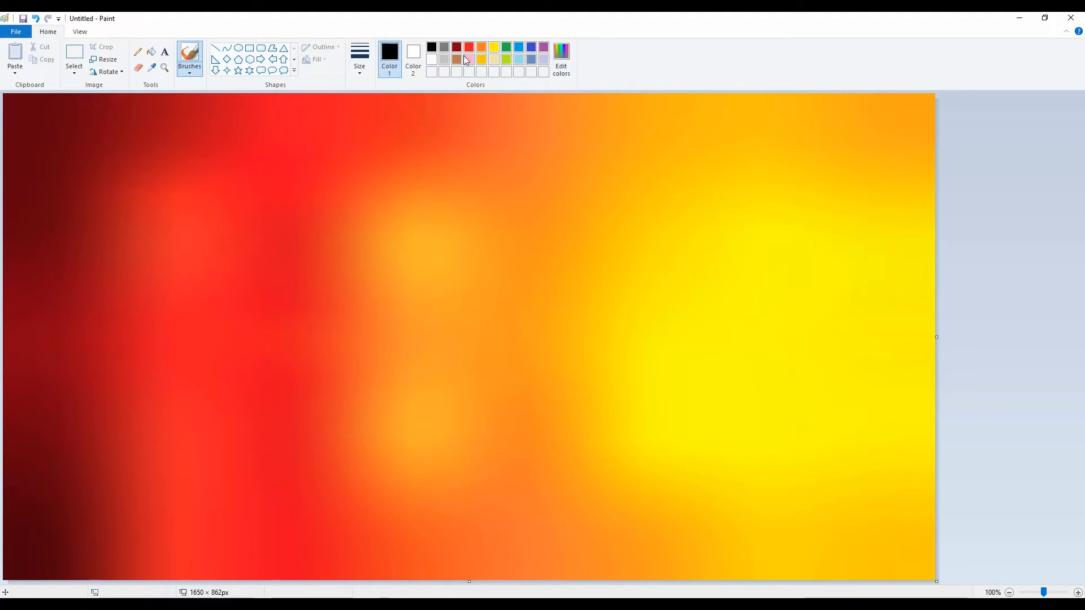
click(457, 47)
click(561, 57)
click(658, 324)
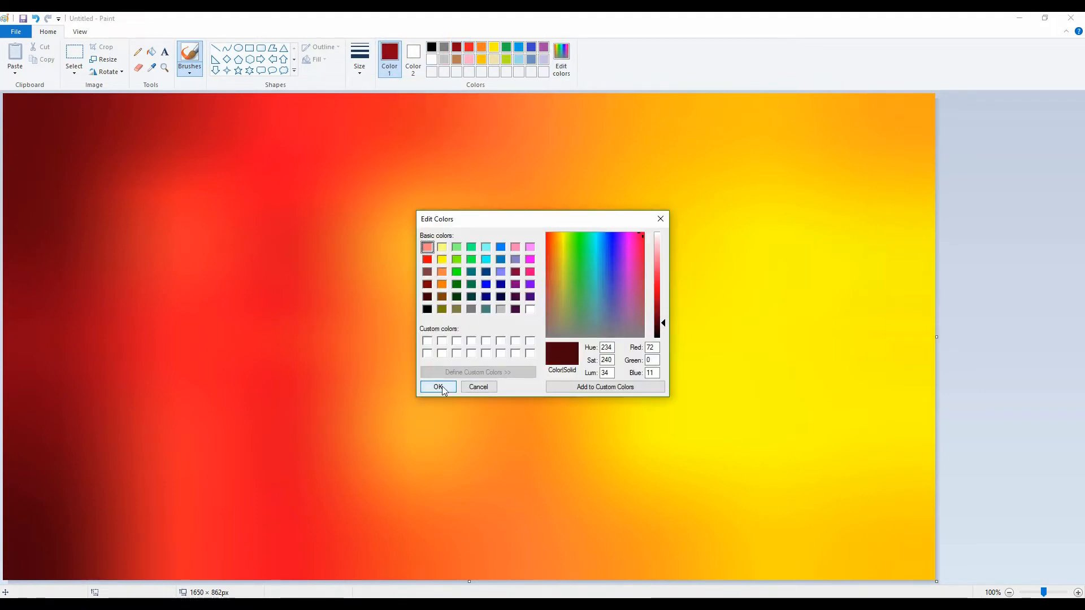
click(439, 387)
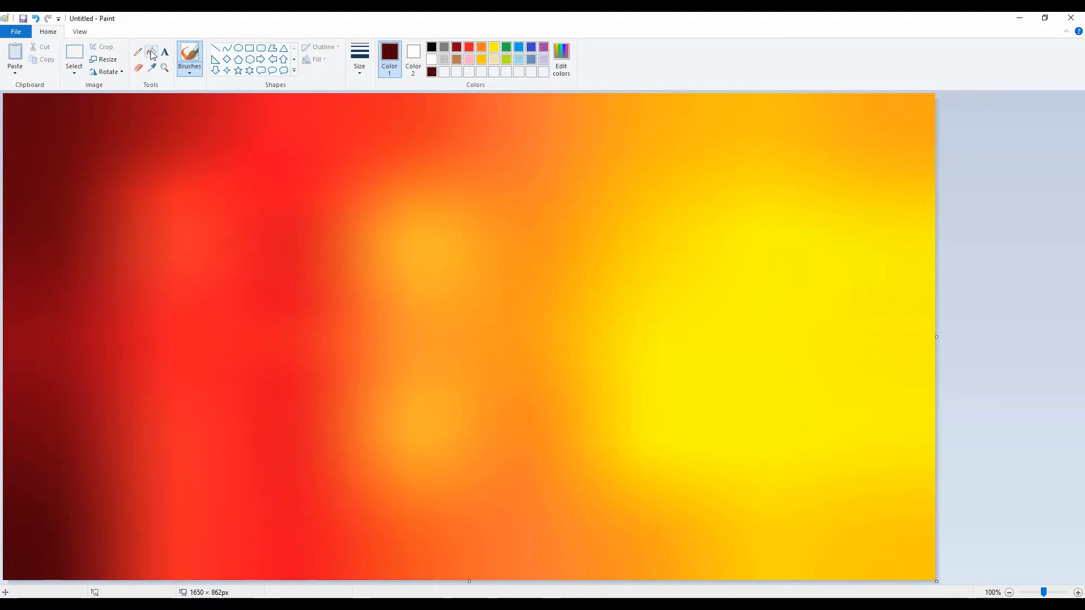
Paint a dark maroon pine tree with a textured brush near the canvas's left edge, slightly above mid-height
click(190, 67)
click(190, 90)
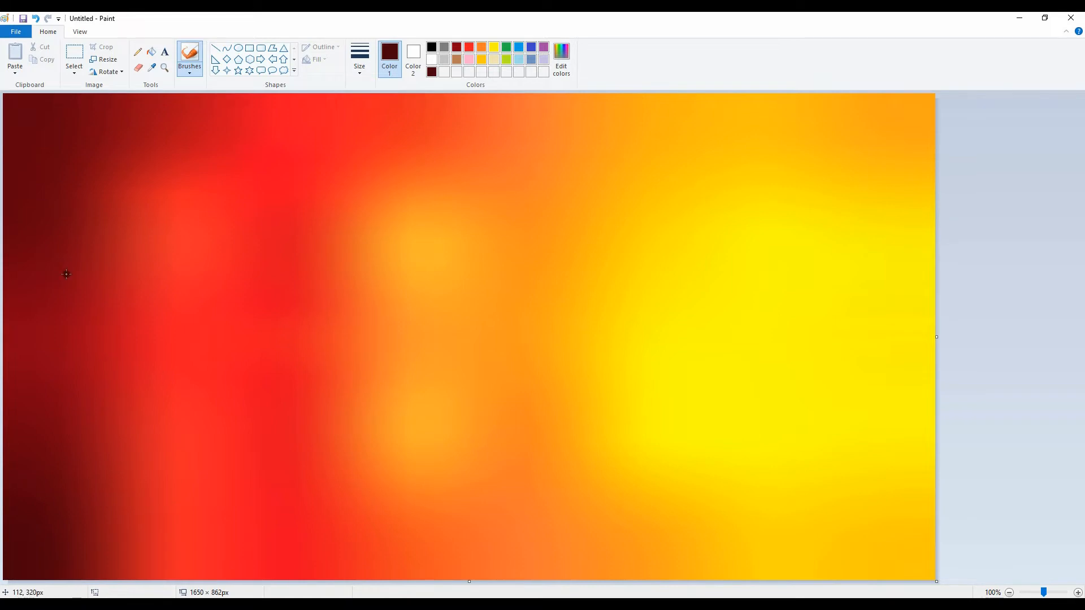
mouse_move(89, 245)
mouse_down()
mouse_move(90, 234)
mouse_move(85, 246)
mouse_up()
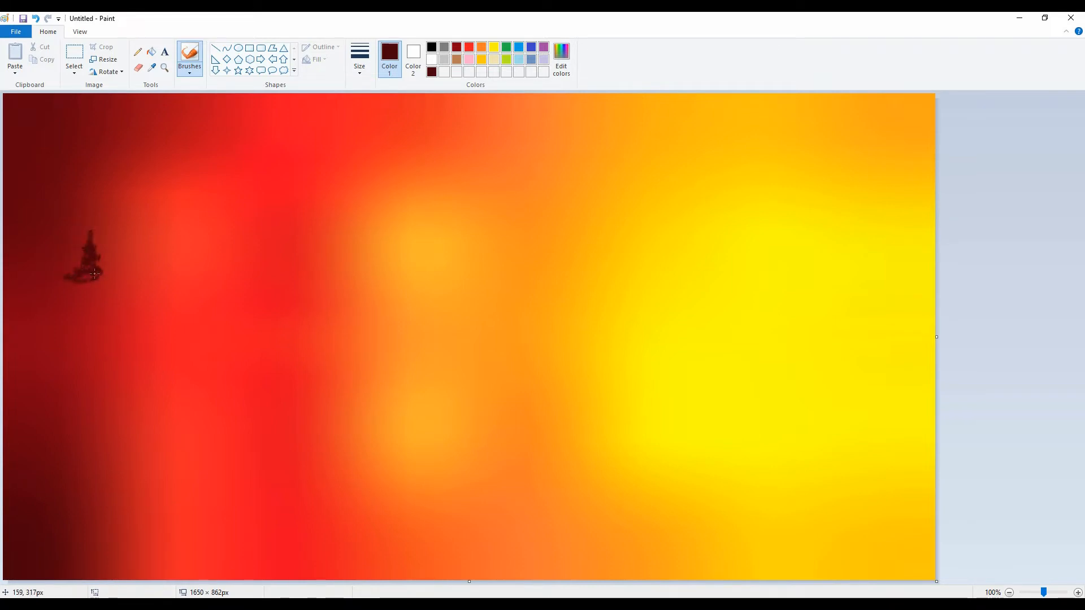
mouse_move(82, 293)
mouse_down()
mouse_move(101, 296)
mouse_move(105, 319)
mouse_up()
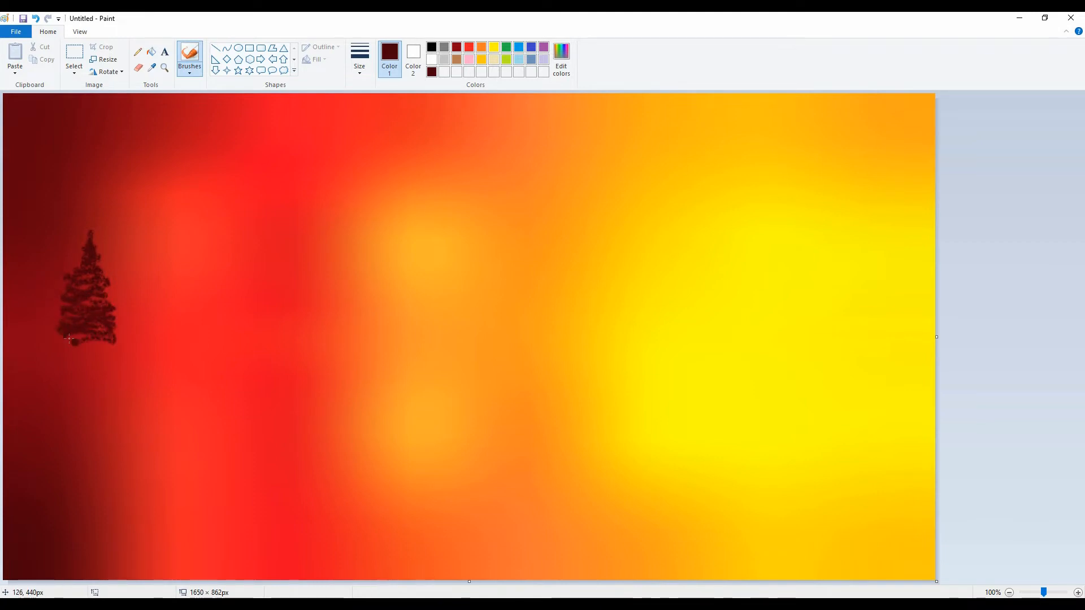
mouse_move(59, 336)
mouse_down()
mouse_move(92, 337)
mouse_move(74, 349)
mouse_move(101, 356)
mouse_move(68, 343)
mouse_up()
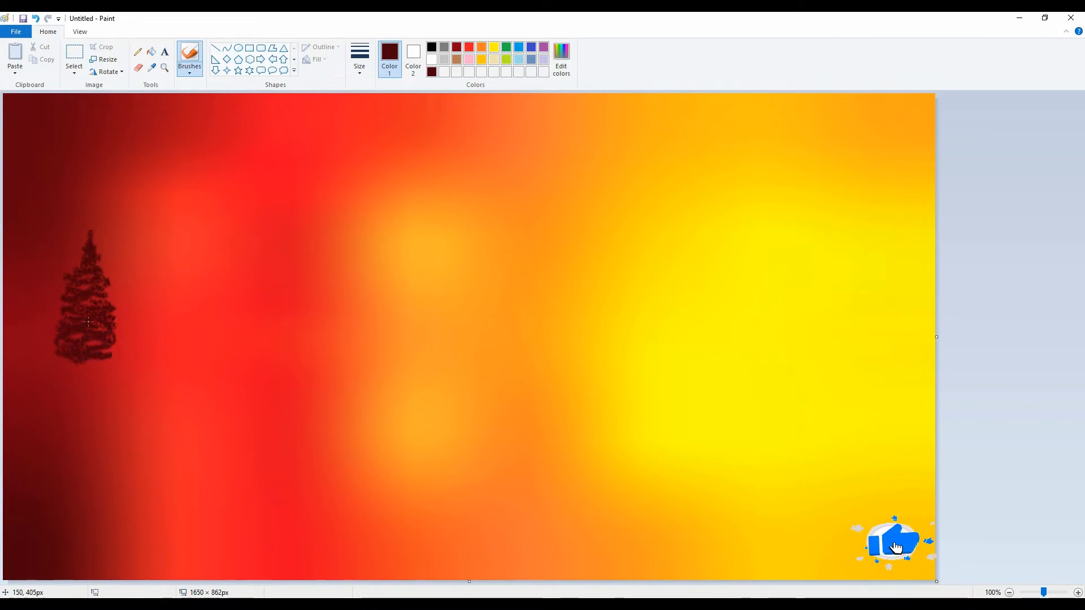
mouse_move(78, 284)
mouse_down()
mouse_move(89, 284)
mouse_move(79, 285)
mouse_move(94, 329)
mouse_move(86, 340)
mouse_up()
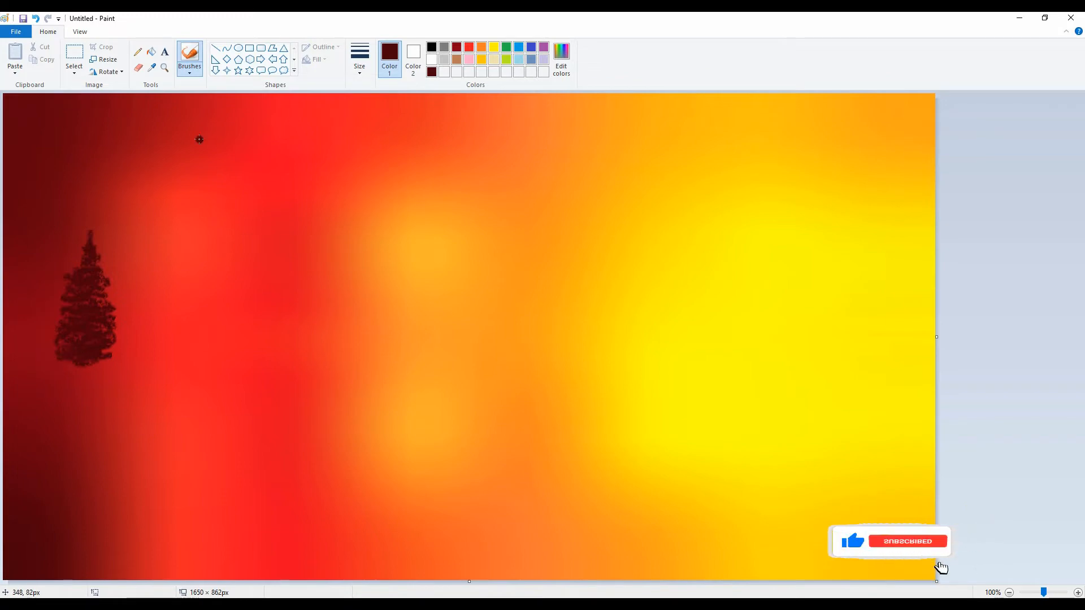
click(215, 48)
drag(5, 364, 617, 288)
key(ctrl+z)
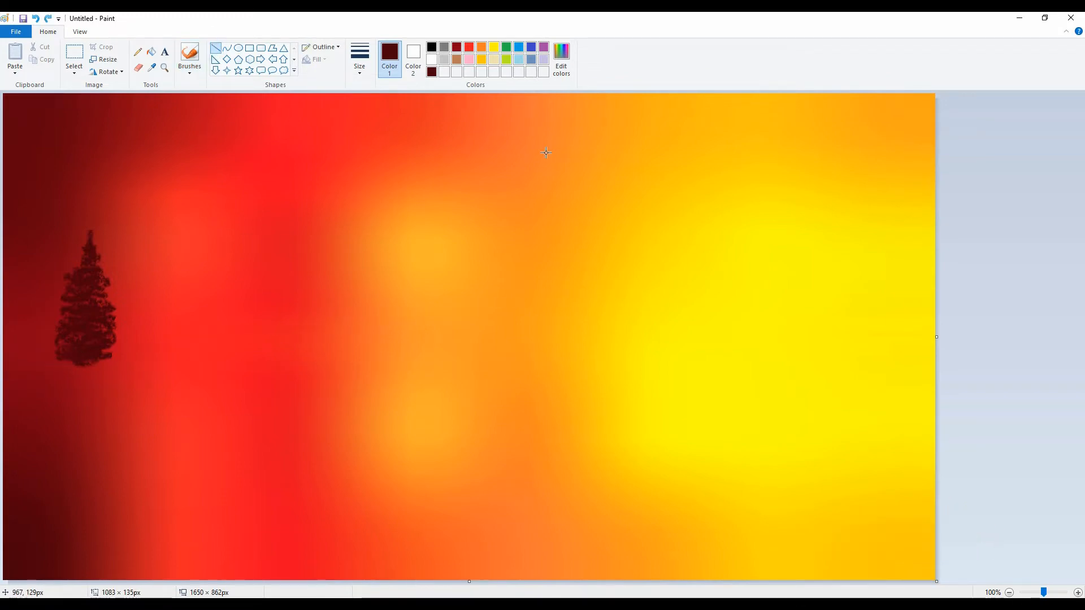
Draw a solid-filled dark maroon polygon as a tapering ground strip under the tree, about 1125 by 24 pixels, starting at the canvas's left edge
click(272, 48)
click(413, 59)
click(432, 72)
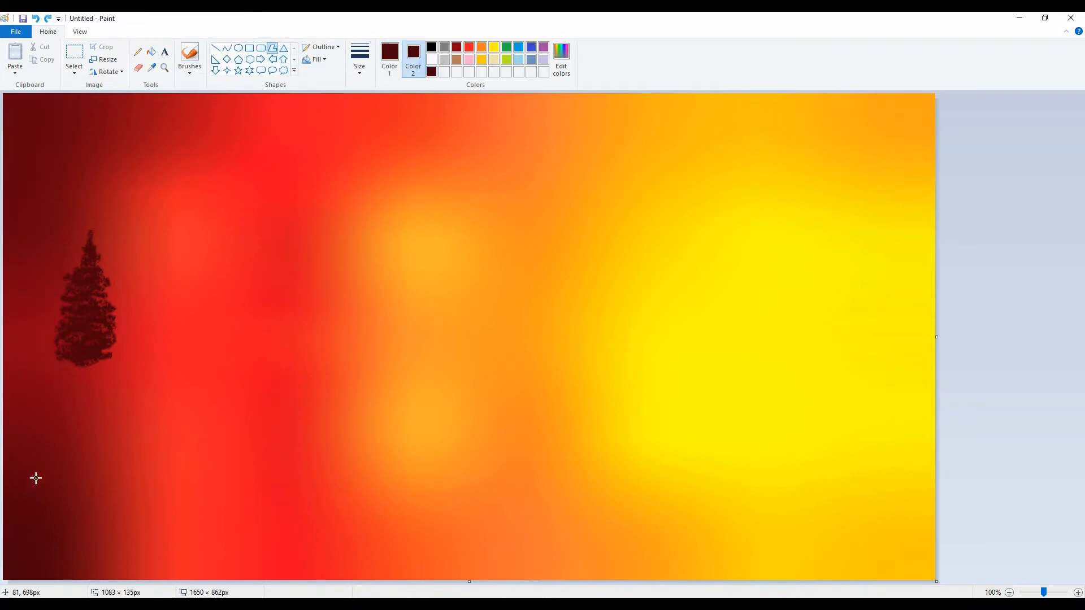
click(320, 60)
click(317, 88)
drag(6, 378, 640, 378)
drag(639, 333, 5, 365)
click(4, 370)
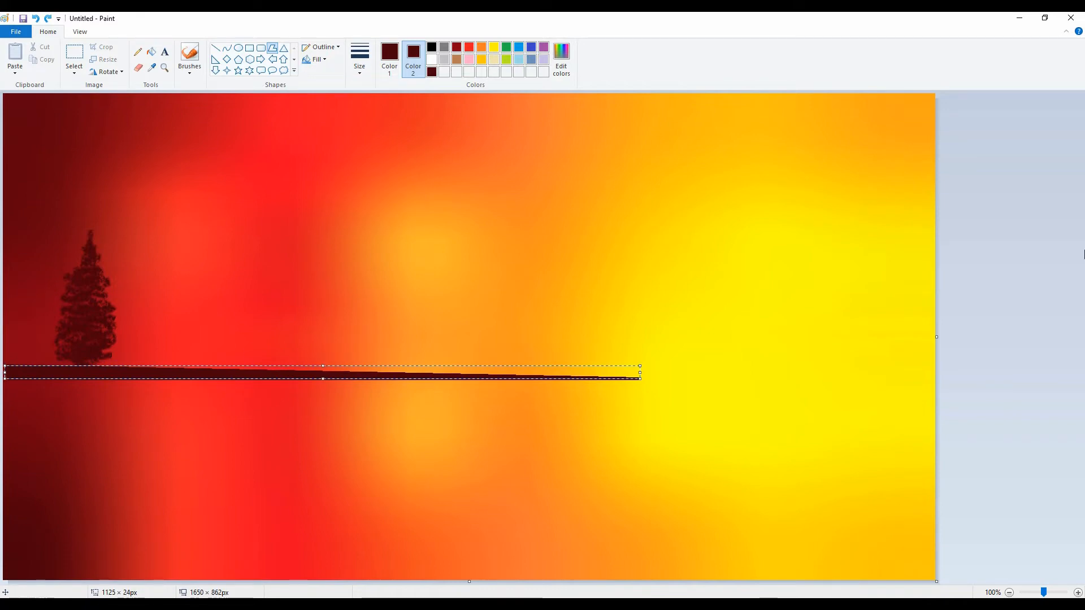
click(992, 276)
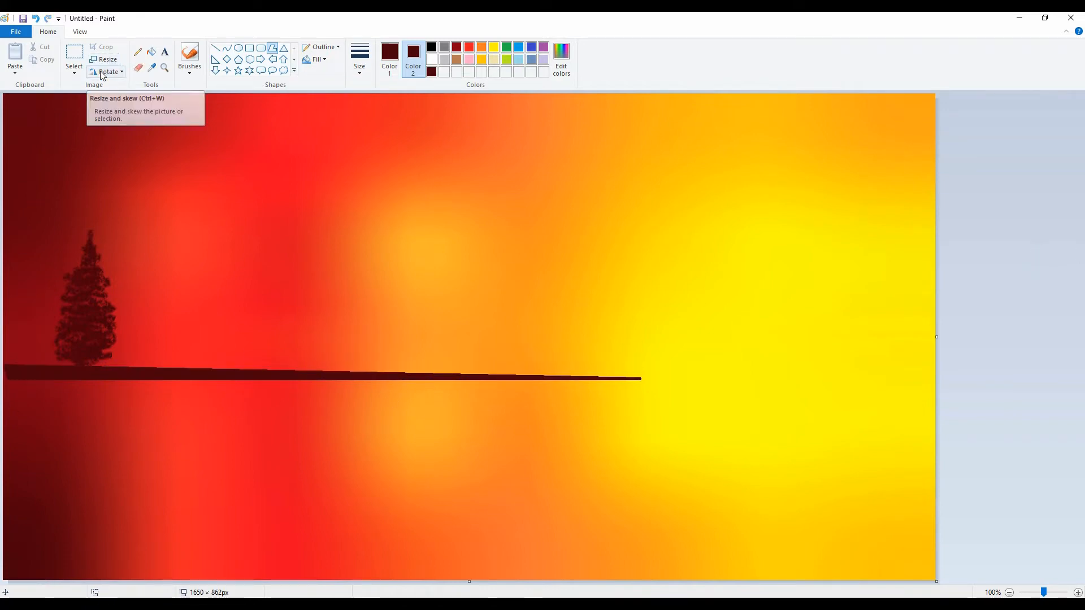
Paint a second, slightly narrower maroon pine tree with a textured brush right beside the first, standing on the ground strip
click(190, 71)
click(211, 113)
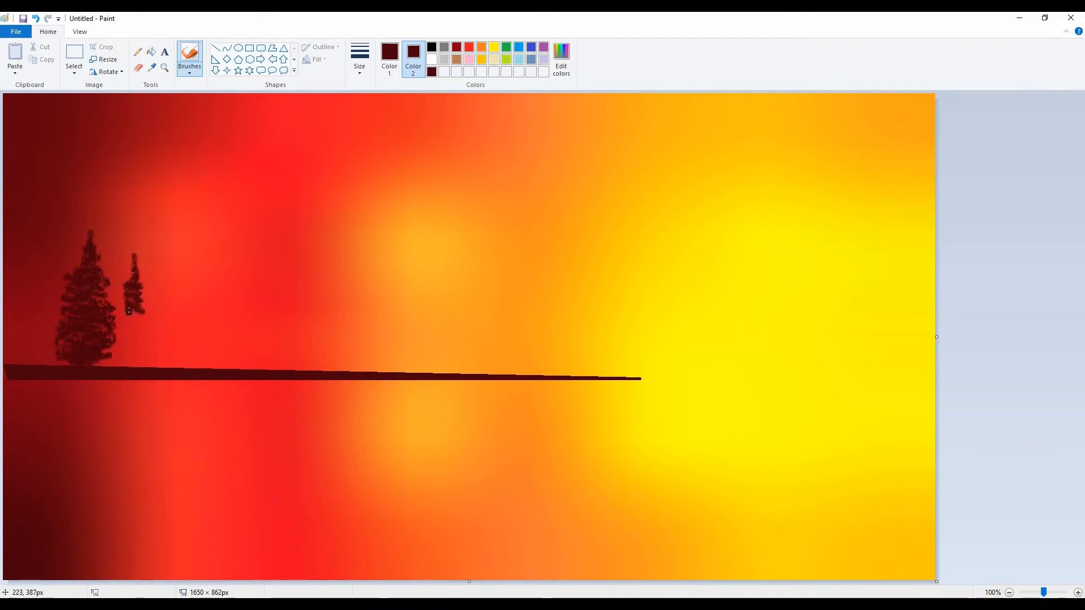
drag(129, 312, 124, 304)
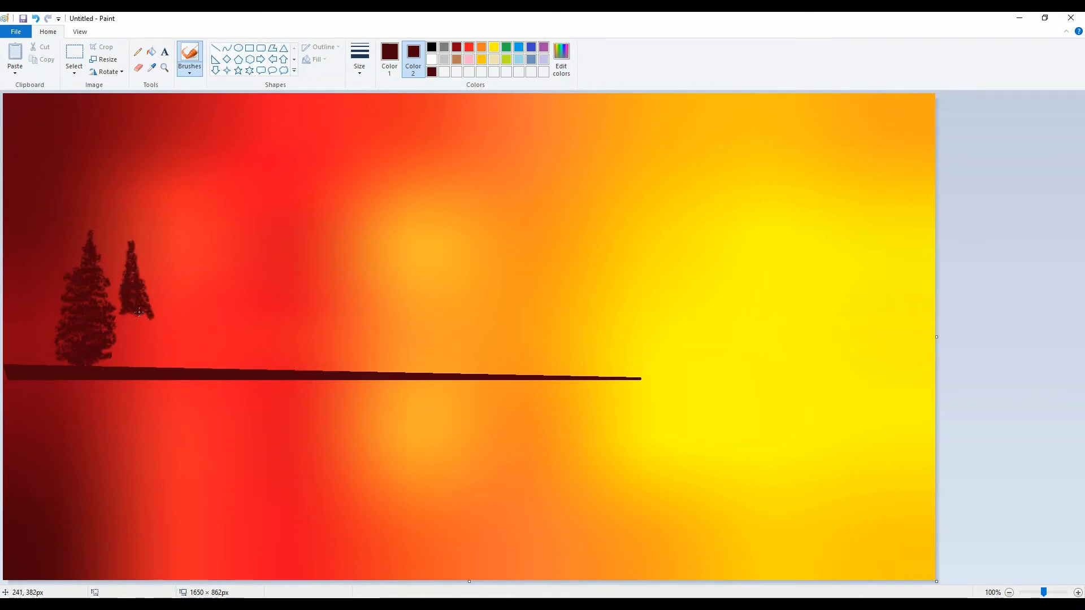
mouse_move(139, 312)
mouse_down()
mouse_move(120, 298)
mouse_move(125, 322)
mouse_move(150, 324)
mouse_move(117, 327)
mouse_move(152, 327)
mouse_move(122, 332)
mouse_up()
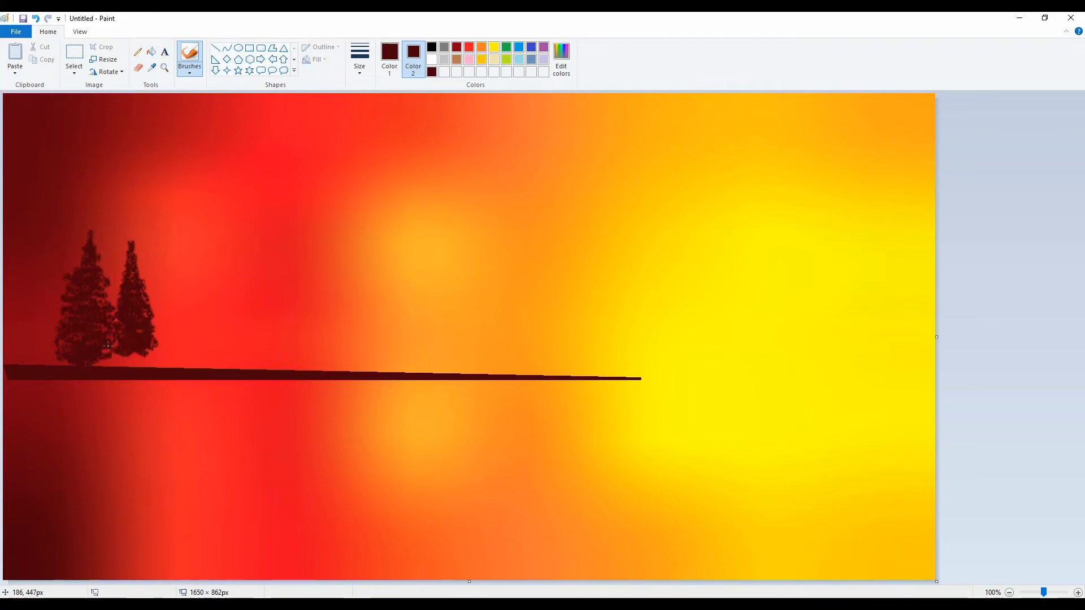
drag(142, 351, 128, 358)
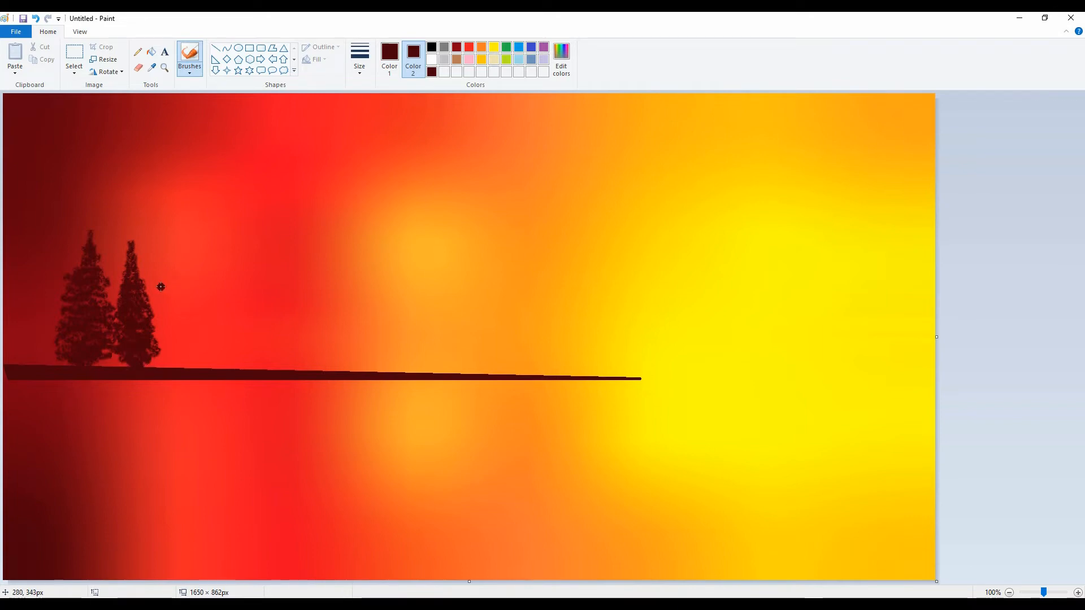
Paint three progressively smaller pine trees to the right of the first two and a low row of bushes beyond them
mouse_move(168, 280)
mouse_down()
mouse_move(165, 302)
mouse_move(180, 307)
mouse_move(165, 318)
mouse_move(183, 335)
mouse_move(159, 342)
mouse_move(182, 346)
mouse_up()
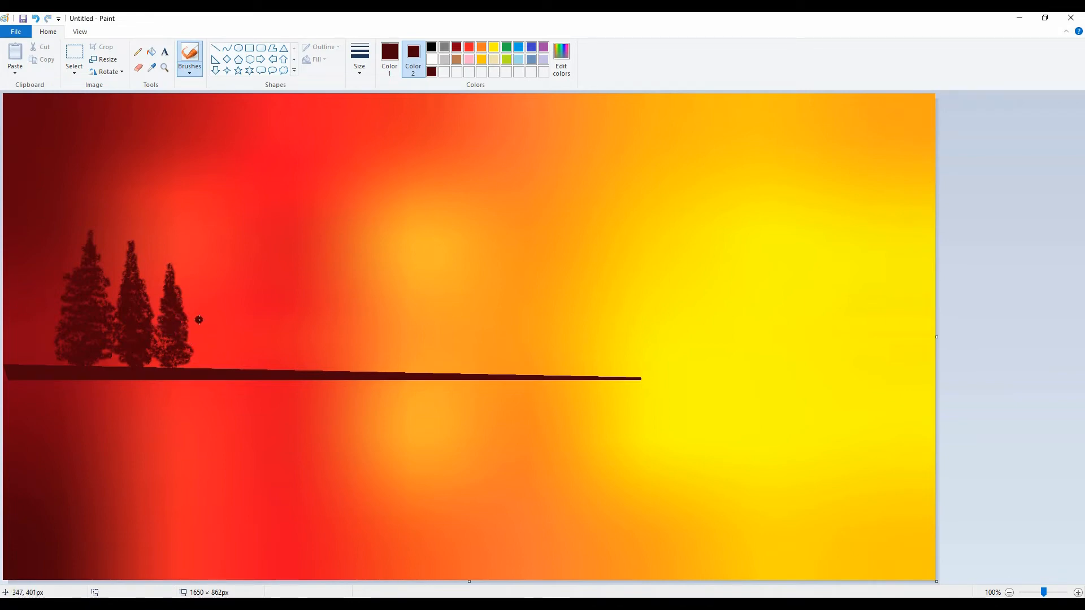
mouse_move(194, 317)
mouse_down()
mouse_move(199, 344)
mouse_move(201, 317)
mouse_move(198, 370)
mouse_move(208, 355)
mouse_move(194, 364)
mouse_move(198, 345)
mouse_move(191, 359)
mouse_move(201, 336)
mouse_move(190, 368)
mouse_up()
key(ctrl+z)
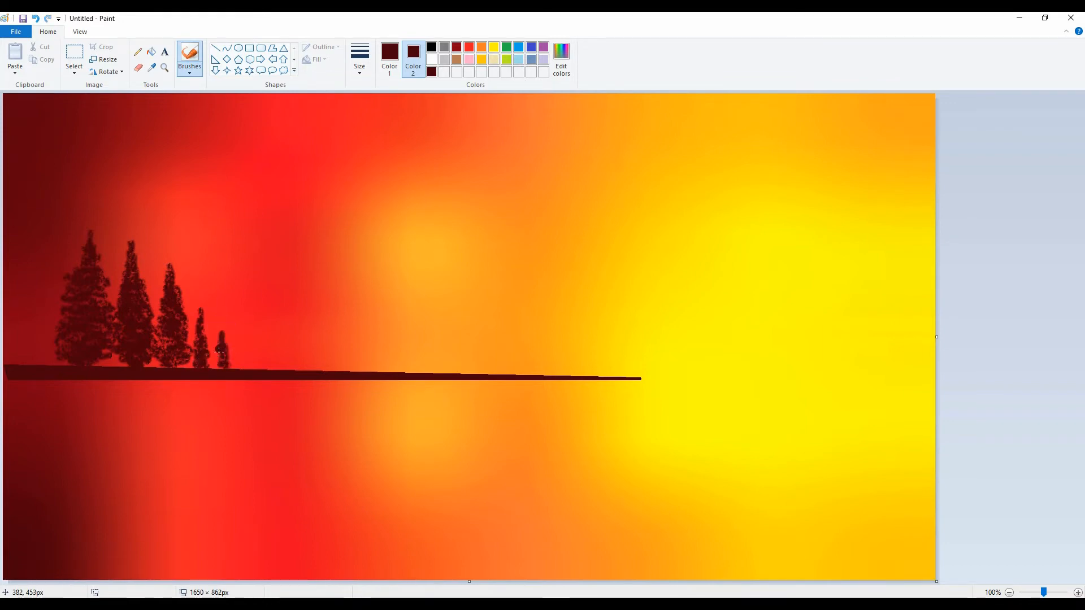
mouse_move(220, 367)
mouse_down()
mouse_move(161, 385)
mouse_move(186, 363)
mouse_move(333, 370)
mouse_up()
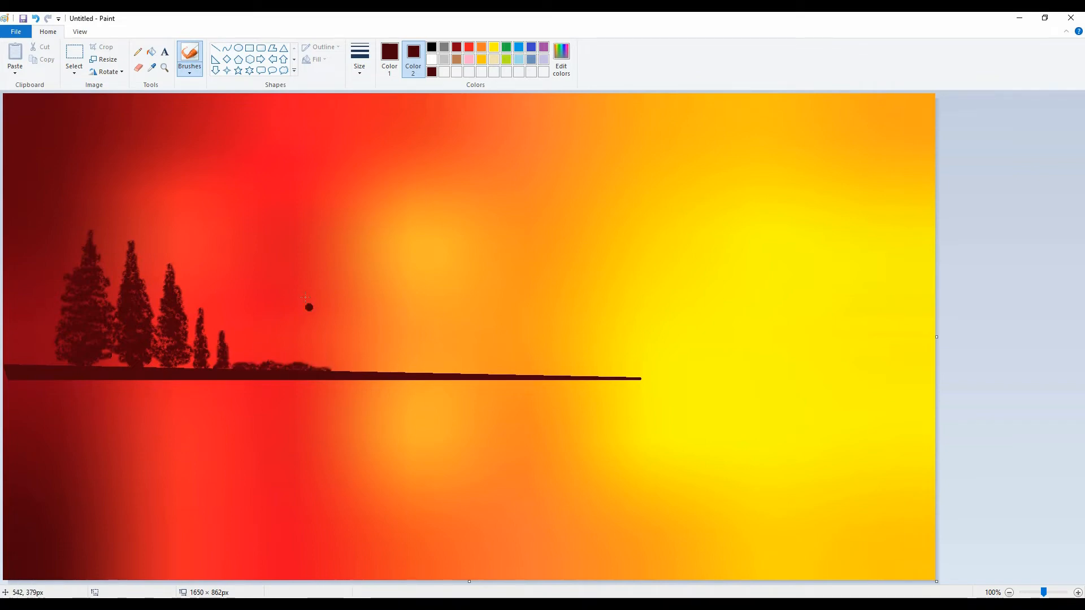
Paint low, solid rounded bushes with a smooth brush along the thin right half of the ground strip
click(190, 69)
click(236, 83)
click(595, 377)
click(571, 375)
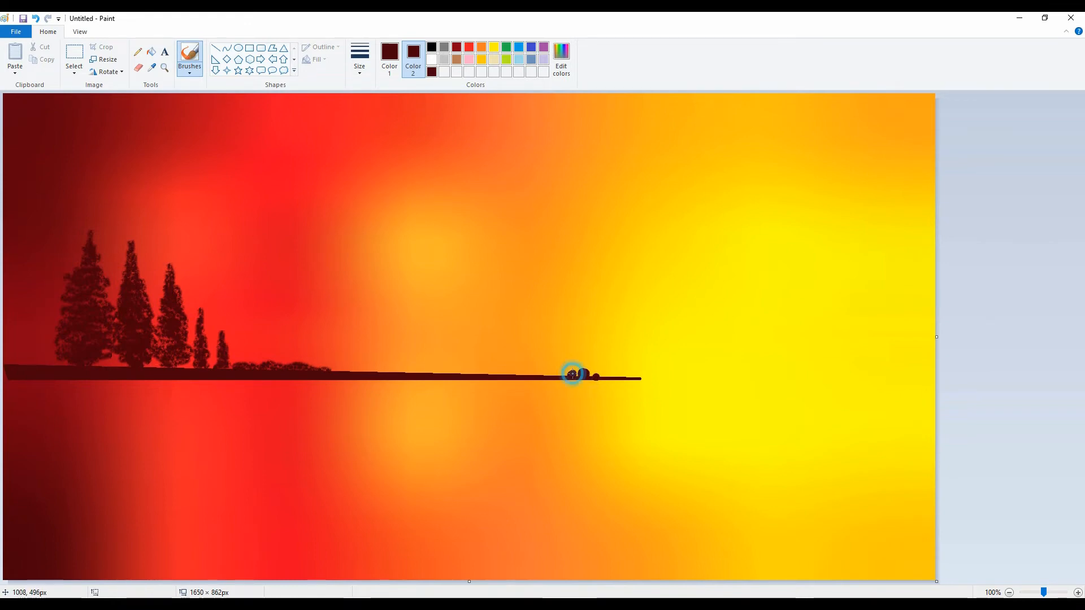
click(558, 372)
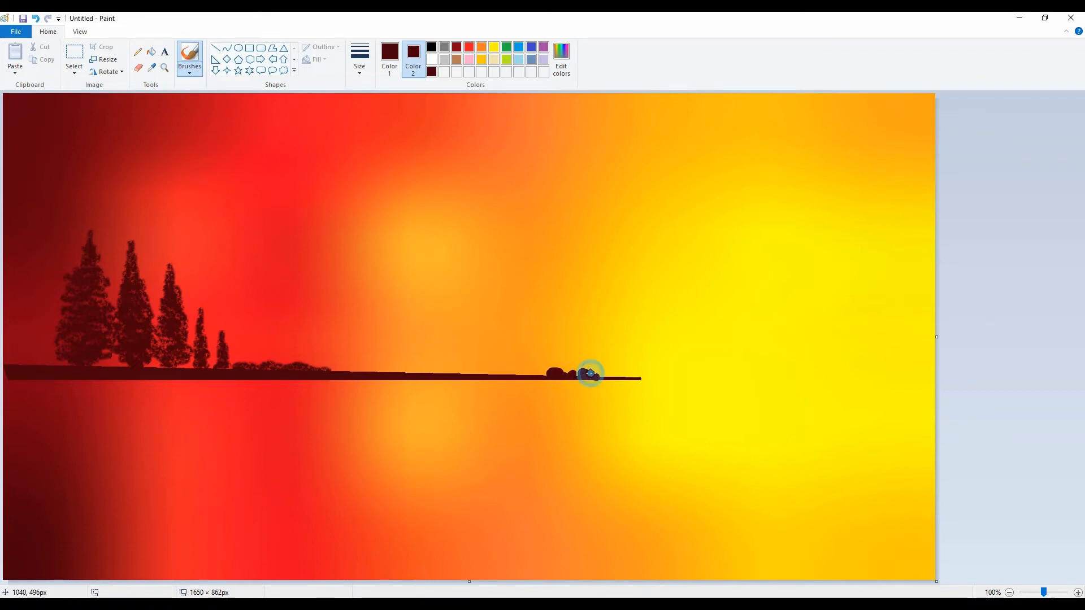
click(532, 373)
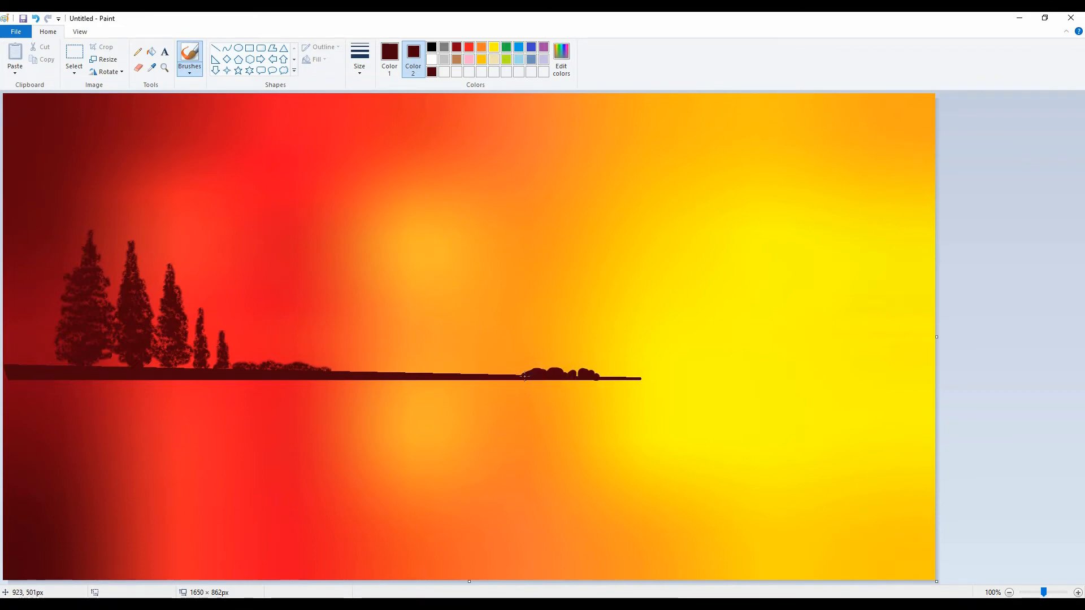
click(518, 374)
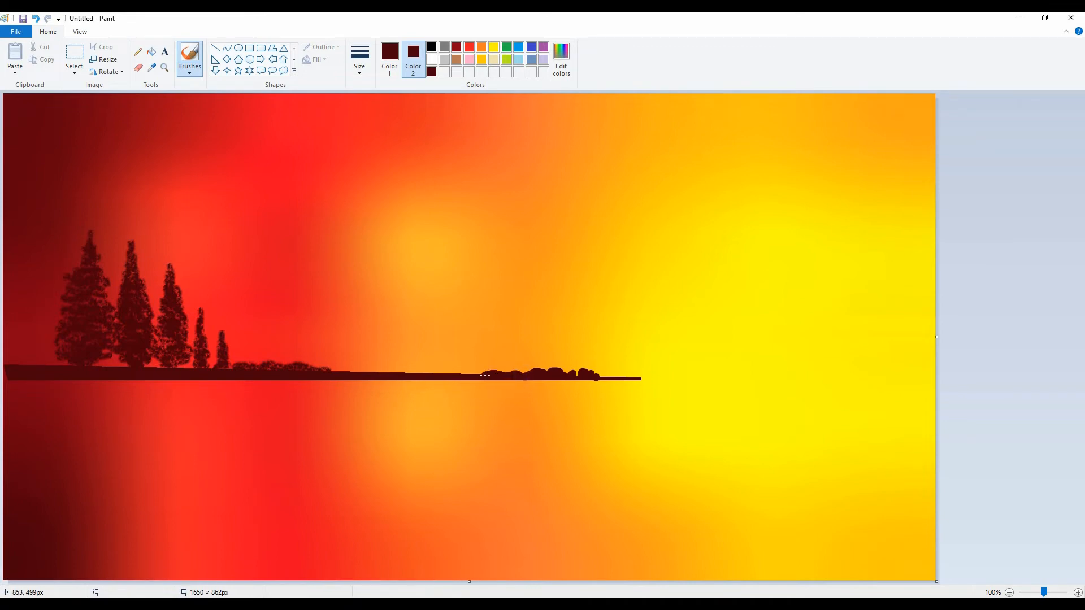
drag(484, 375, 443, 373)
Thicken the bushes along the left half of the ground strip and fill in the tree bases with a textured brush
click(189, 72)
click(213, 114)
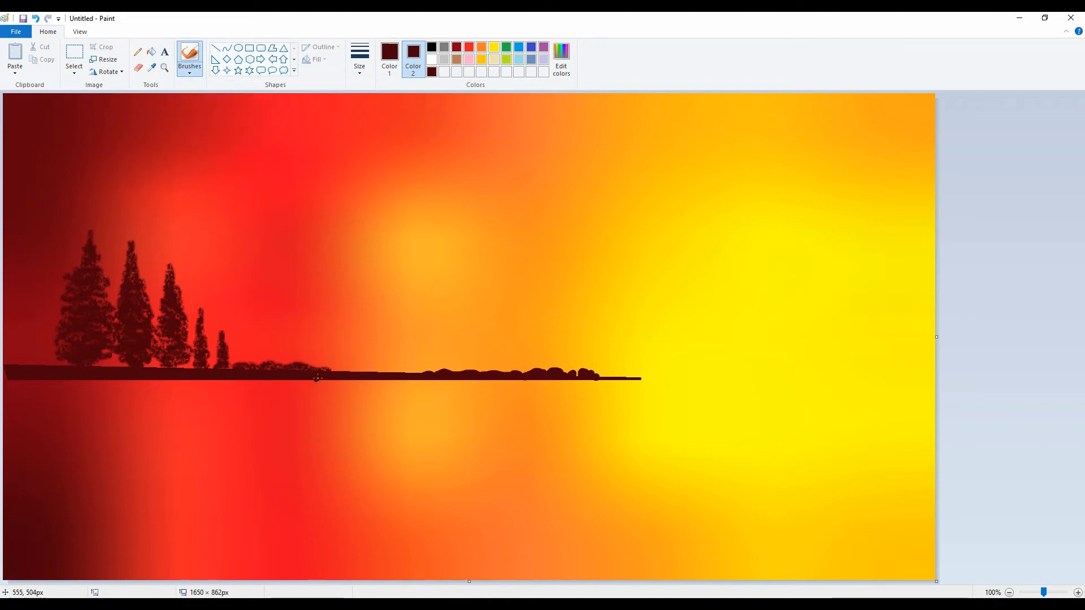
mouse_move(326, 371)
mouse_down()
mouse_move(425, 375)
mouse_move(321, 372)
mouse_move(312, 390)
mouse_move(263, 380)
mouse_move(436, 373)
mouse_move(255, 353)
mouse_move(271, 352)
mouse_move(227, 368)
mouse_up()
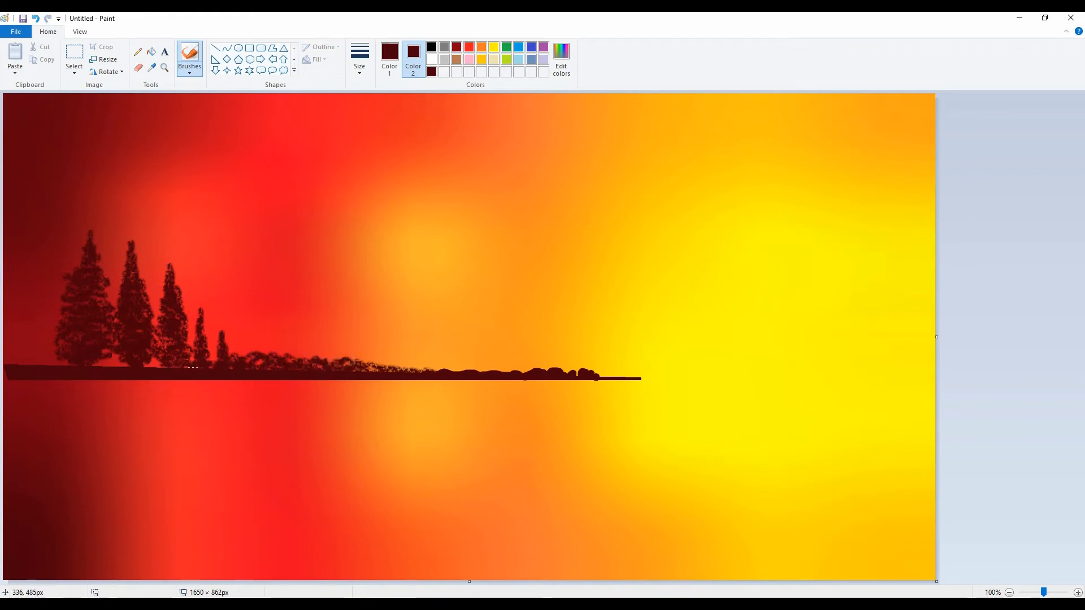
drag(150, 364, 162, 363)
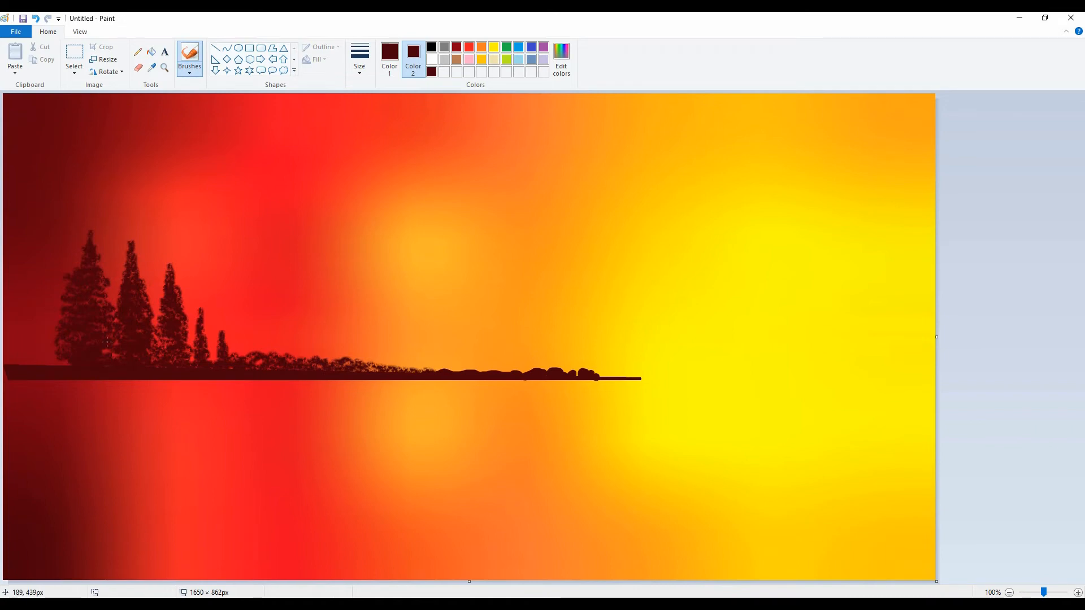
Define a darker maroon as the secondary color and paint a tall foreground tree along the canvas's left edge down to the bottom
click(561, 56)
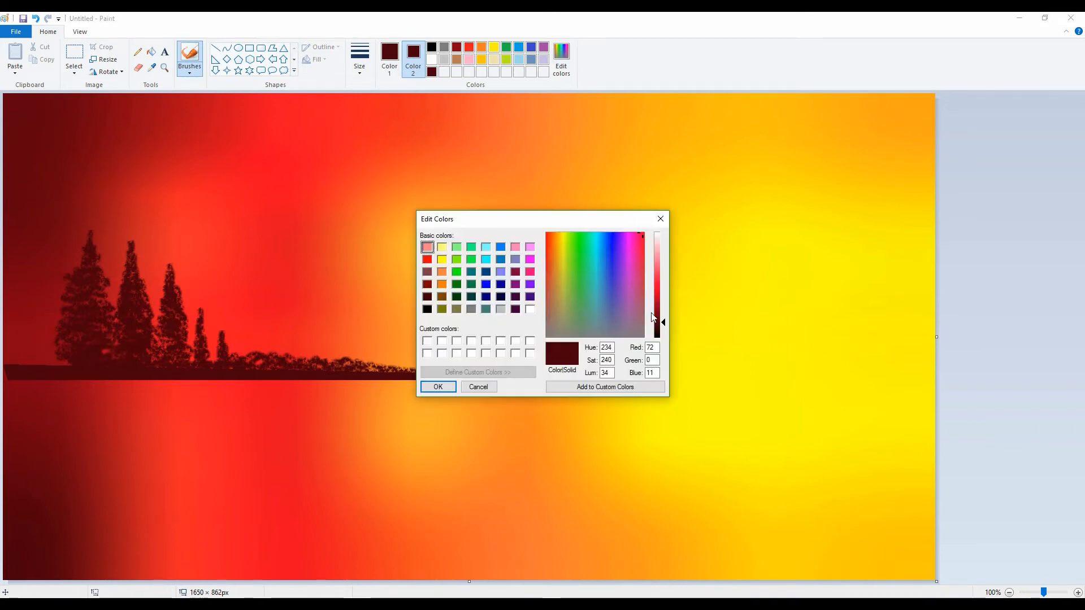
click(438, 386)
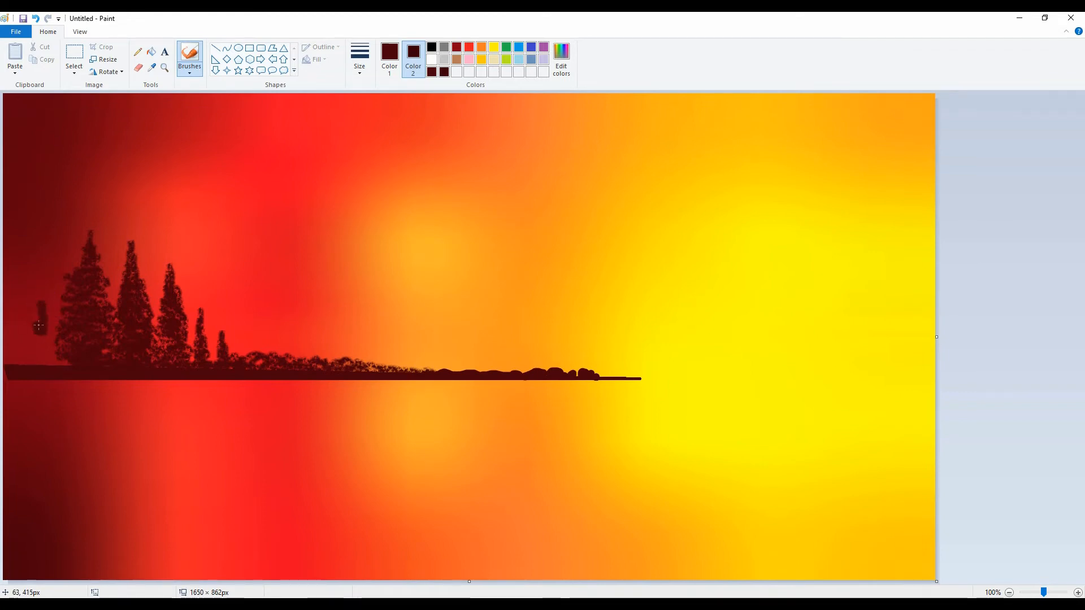
mouse_move(39, 325)
mouse_down()
mouse_move(35, 248)
mouse_move(32, 308)
mouse_move(48, 317)
mouse_move(21, 337)
mouse_move(34, 359)
mouse_move(17, 366)
mouse_move(34, 390)
mouse_move(11, 377)
mouse_move(23, 434)
mouse_up()
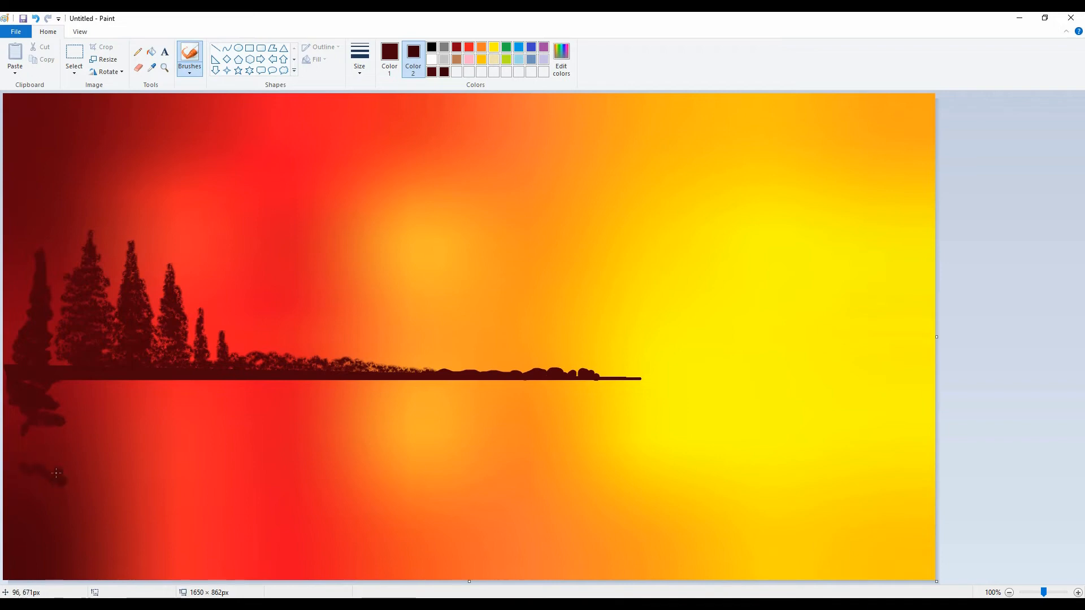
mouse_move(56, 473)
mouse_down()
mouse_move(33, 465)
mouse_move(56, 460)
mouse_move(9, 437)
mouse_up()
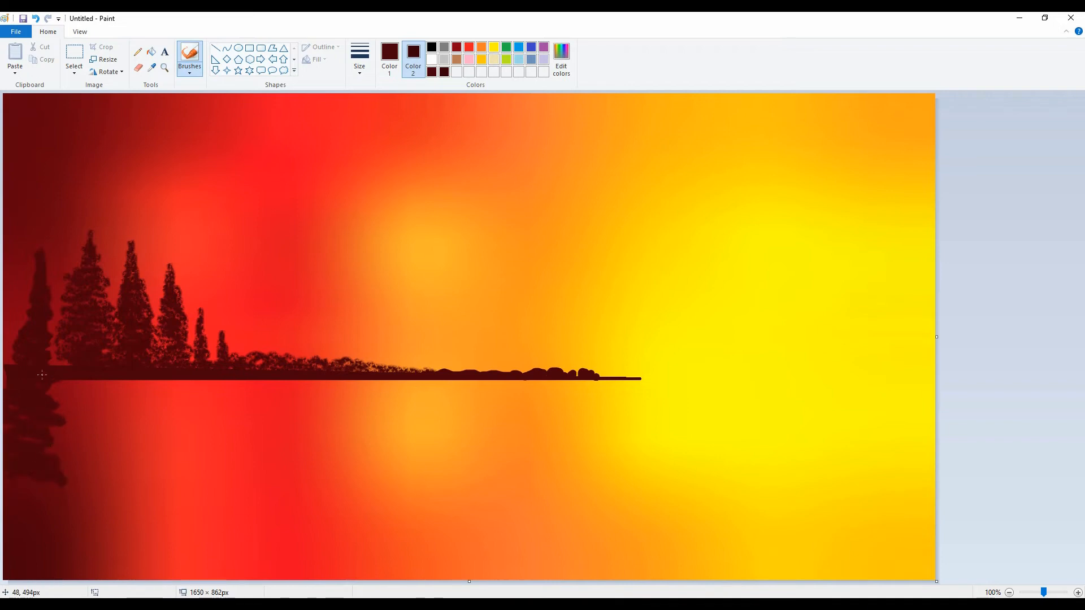
mouse_move(42, 375)
mouse_down()
mouse_move(59, 391)
mouse_move(42, 409)
mouse_up()
mouse_move(54, 456)
mouse_down()
mouse_move(73, 482)
mouse_move(17, 484)
mouse_move(57, 500)
mouse_move(45, 492)
mouse_move(76, 471)
mouse_up()
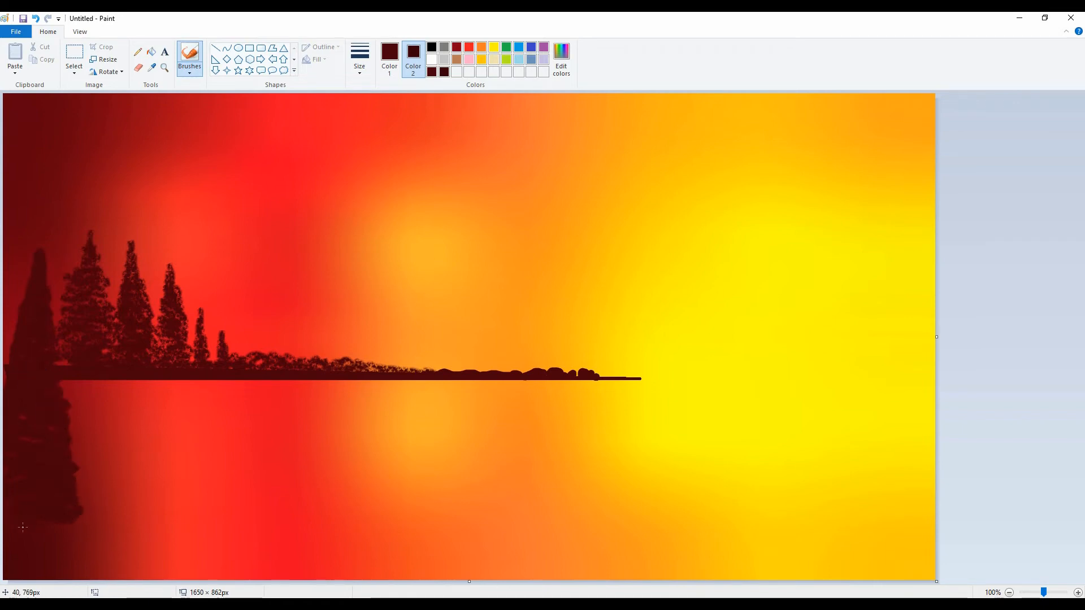
mouse_move(4, 522)
mouse_down()
mouse_move(90, 530)
mouse_move(6, 534)
mouse_up()
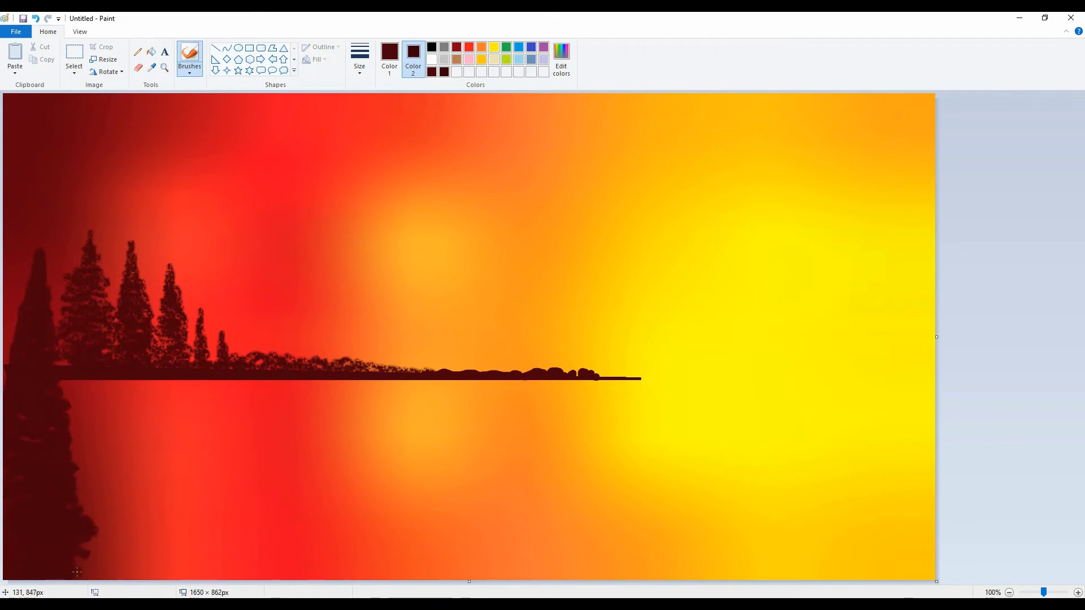
mouse_move(74, 571)
mouse_down()
mouse_move(76, 502)
mouse_move(57, 393)
mouse_up()
mouse_move(48, 346)
mouse_down()
mouse_move(63, 429)
mouse_move(41, 444)
mouse_move(16, 429)
mouse_up()
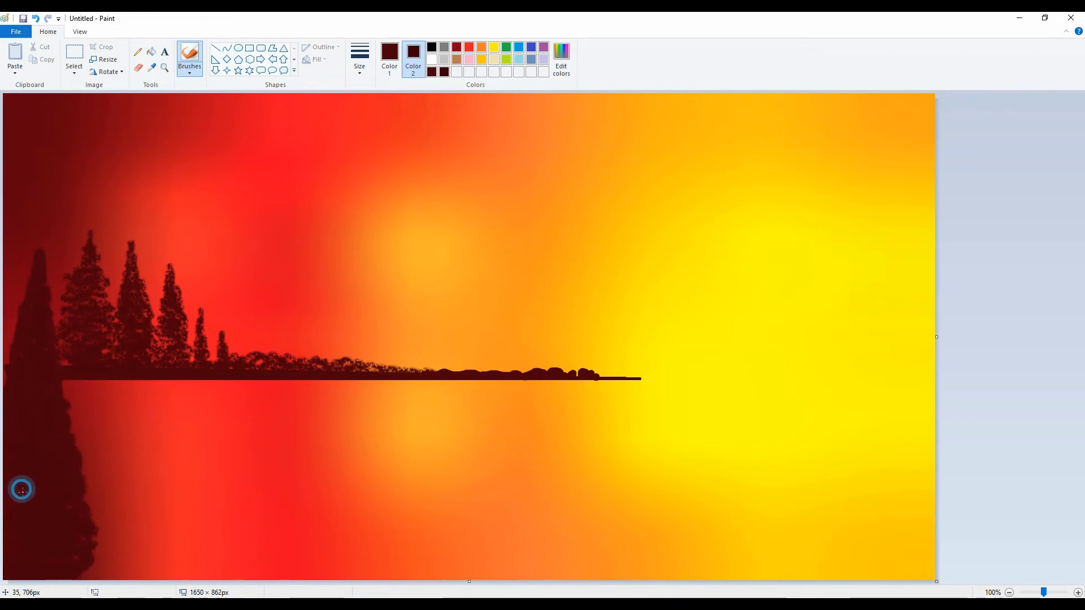
click(356, 100)
key(ctrl+z)
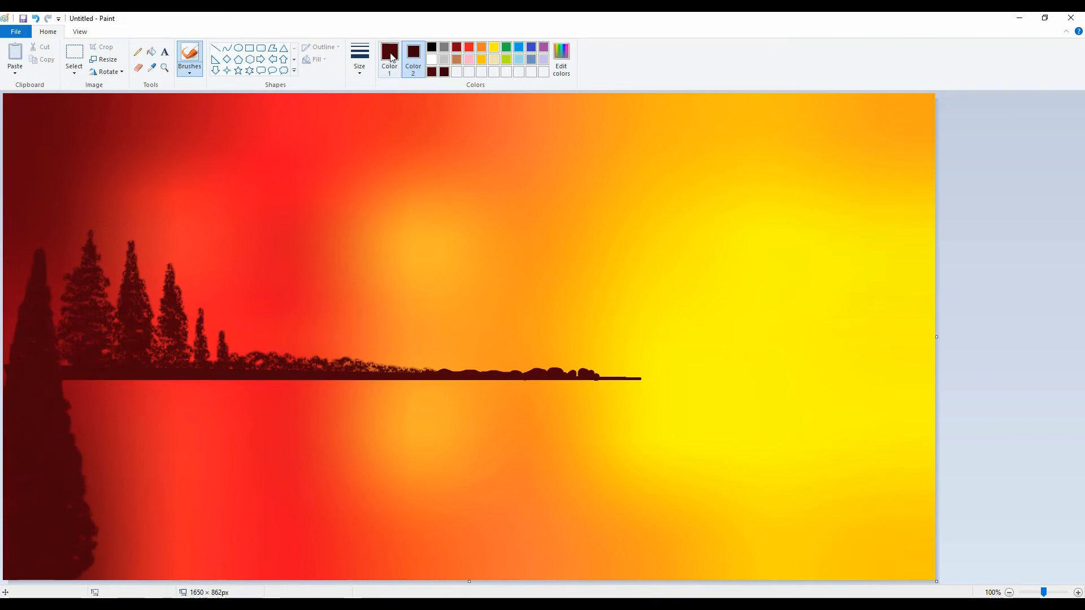
Set both colors to black and repaint the tall foreground tree with textured black strokes, extending its tip upward
click(431, 47)
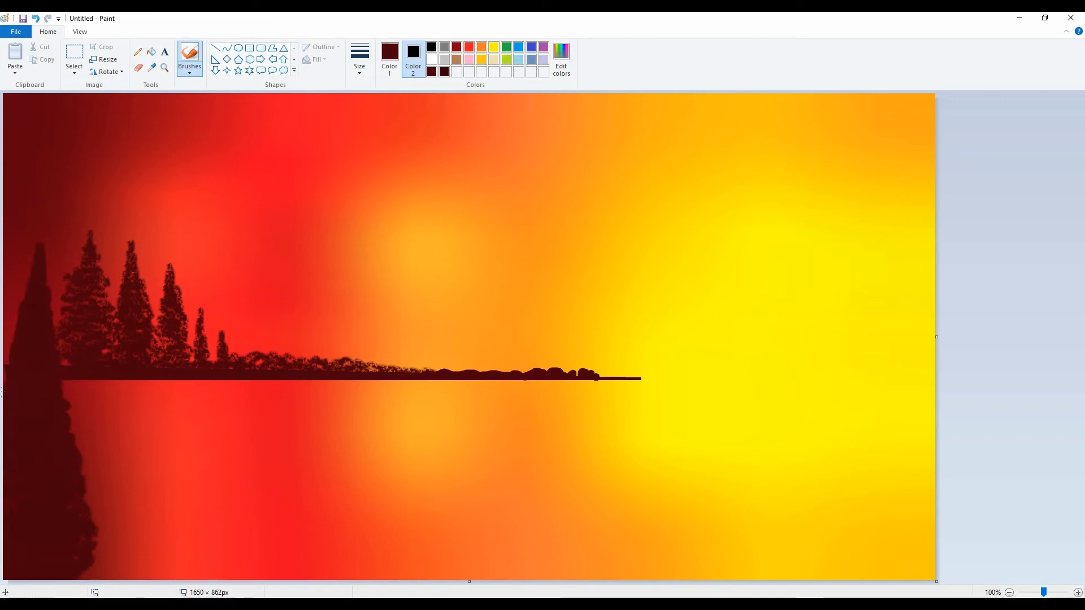
click(389, 57)
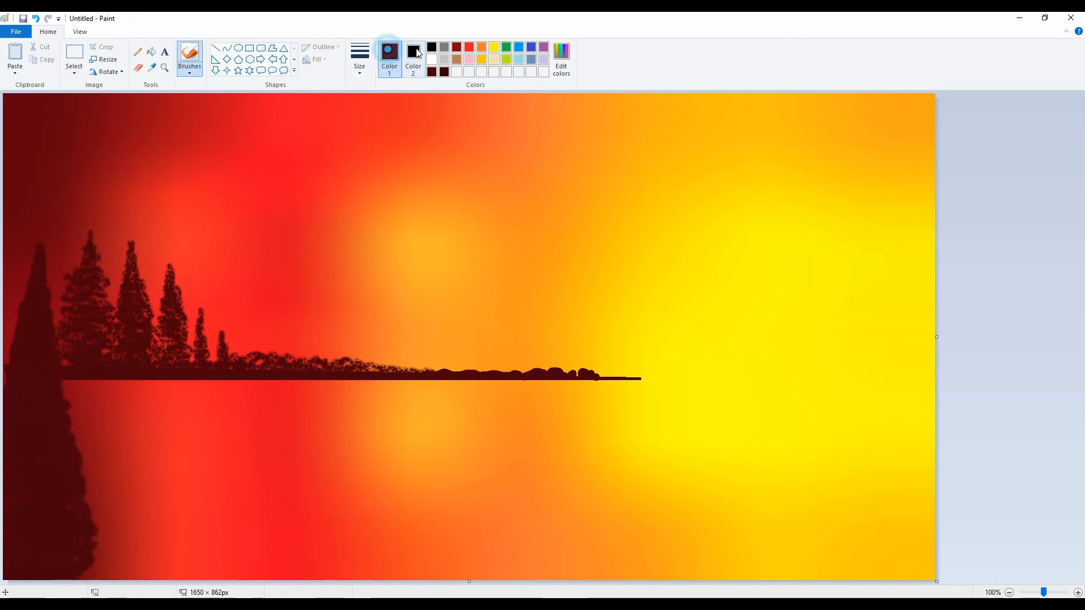
click(432, 47)
mouse_move(40, 241)
mouse_down()
mouse_move(45, 283)
mouse_move(34, 301)
mouse_move(51, 306)
mouse_move(54, 345)
mouse_move(8, 357)
mouse_move(57, 367)
mouse_move(56, 379)
mouse_move(7, 395)
mouse_move(64, 399)
mouse_move(24, 405)
mouse_move(25, 432)
mouse_move(7, 430)
mouse_move(47, 442)
mouse_move(11, 460)
mouse_move(22, 477)
mouse_move(9, 487)
mouse_move(45, 489)
mouse_move(85, 511)
mouse_move(11, 521)
mouse_move(91, 535)
mouse_move(32, 545)
mouse_move(98, 562)
mouse_move(93, 576)
mouse_move(68, 579)
mouse_up()
click(190, 71)
click(214, 115)
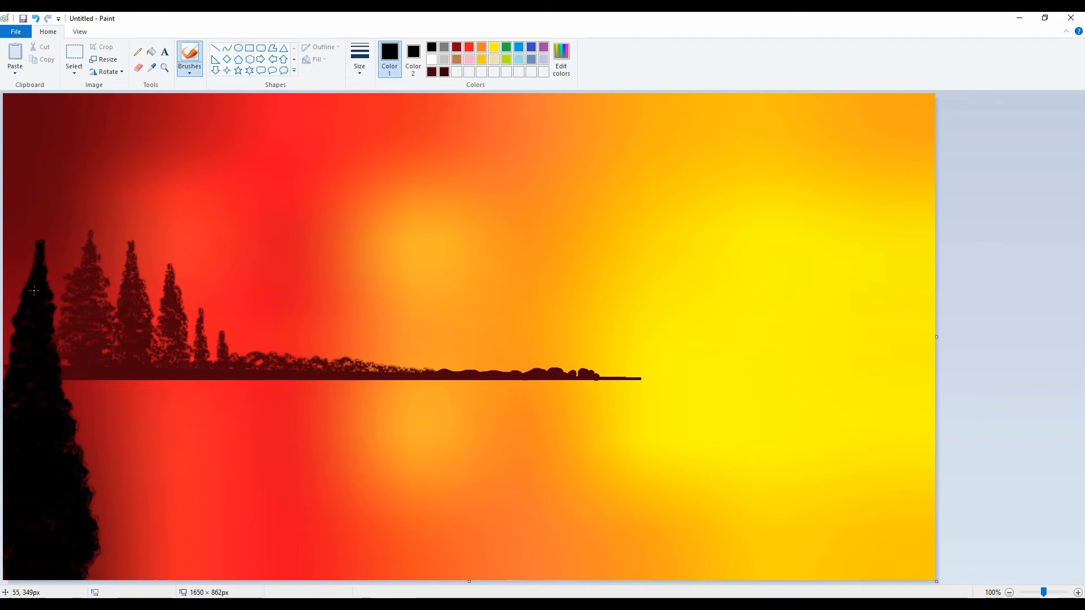
drag(32, 279, 37, 242)
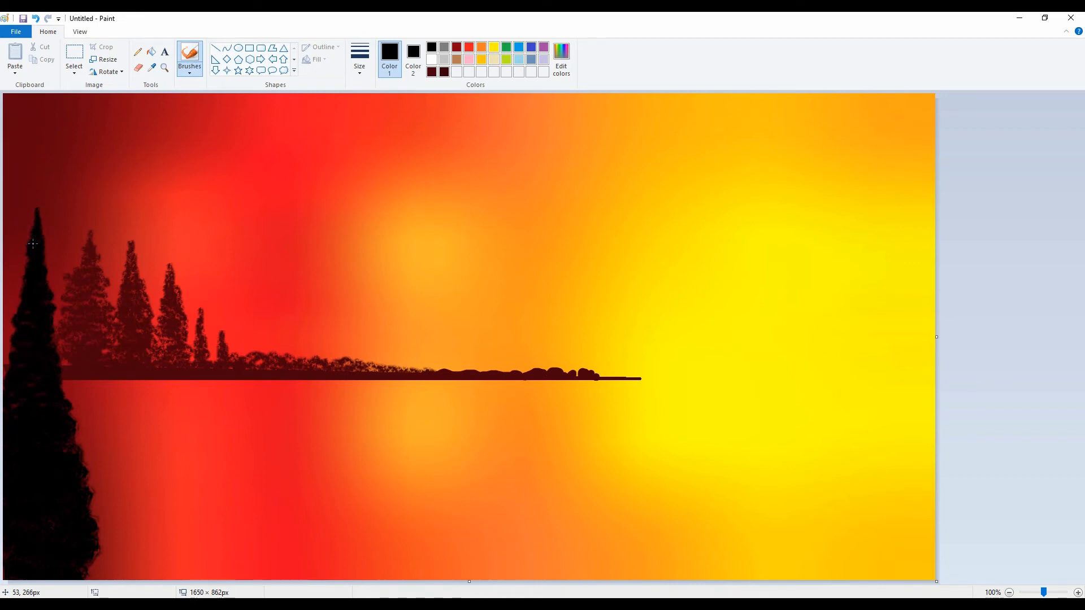
Extend the foreground tree's tip upward in black and widen the canvas to 1871 × 865 px with a white margin
drag(38, 201, 37, 220)
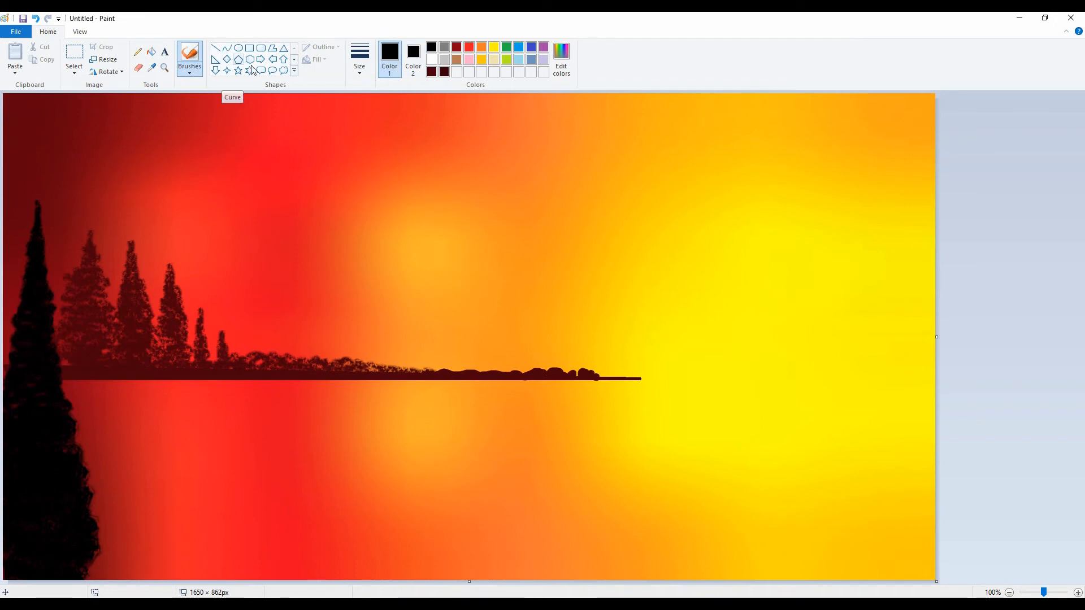
click(413, 57)
click(432, 60)
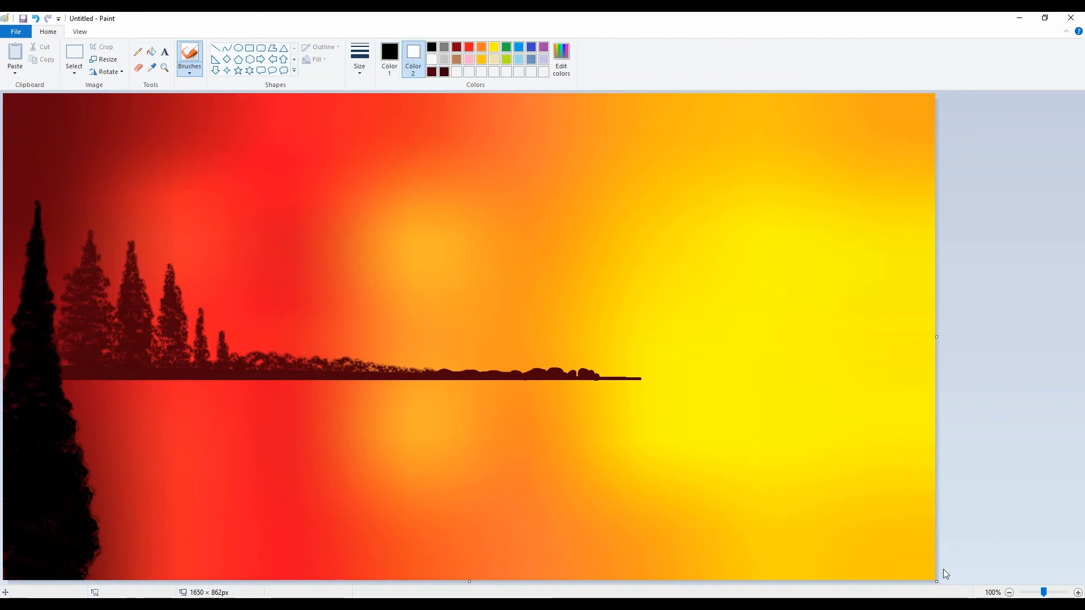
drag(935, 581, 1058, 580)
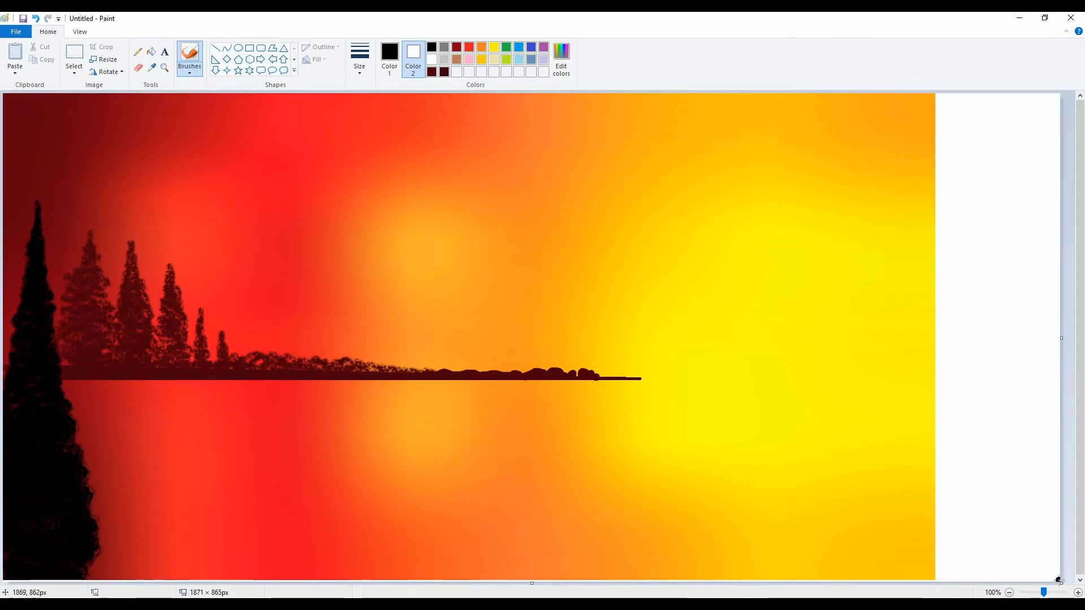
Draw a horizontal black line low in the white margin with the Line tool and lengthen it slightly
click(216, 48)
drag(972, 495, 1056, 495)
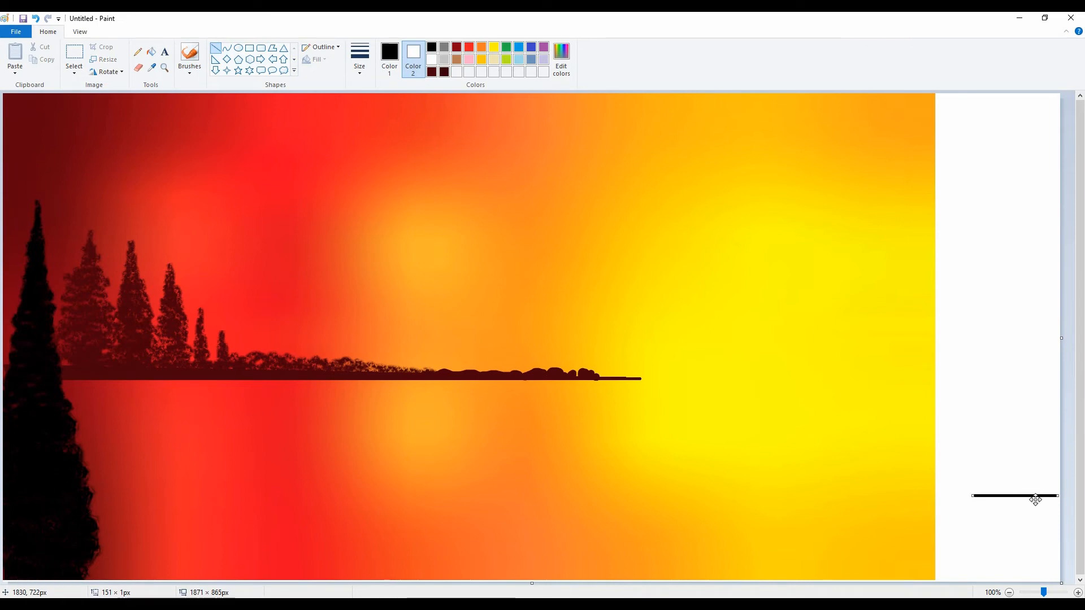
drag(978, 499, 963, 495)
click(993, 344)
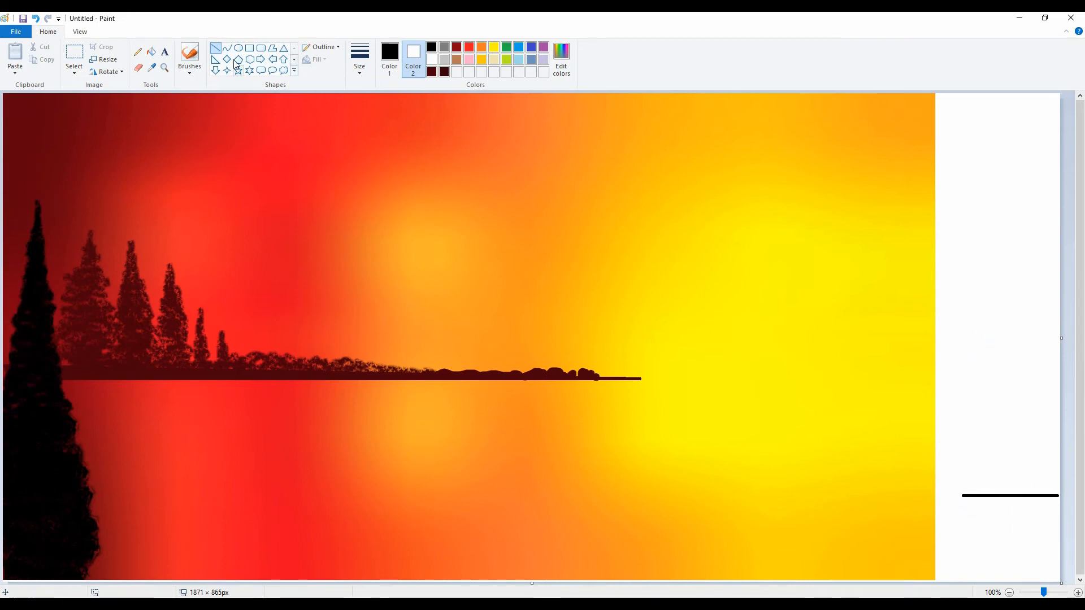
Sketch a row of pointed grass blades above the black line with a thin pencil and fill the closed shape with black
click(138, 52)
click(360, 59)
click(376, 101)
drag(951, 439, 962, 496)
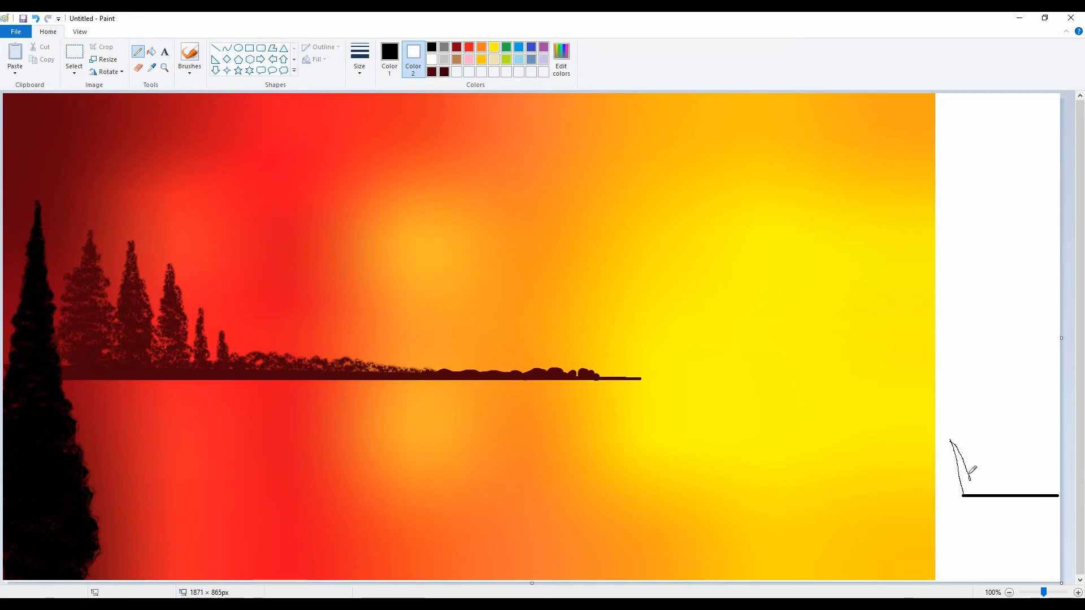
mouse_move(979, 425)
mouse_down()
mouse_move(997, 443)
mouse_move(999, 485)
mouse_move(1008, 431)
mouse_move(1016, 481)
mouse_move(1024, 429)
mouse_move(1030, 483)
mouse_move(1048, 428)
mouse_move(1044, 480)
mouse_move(1058, 453)
mouse_up()
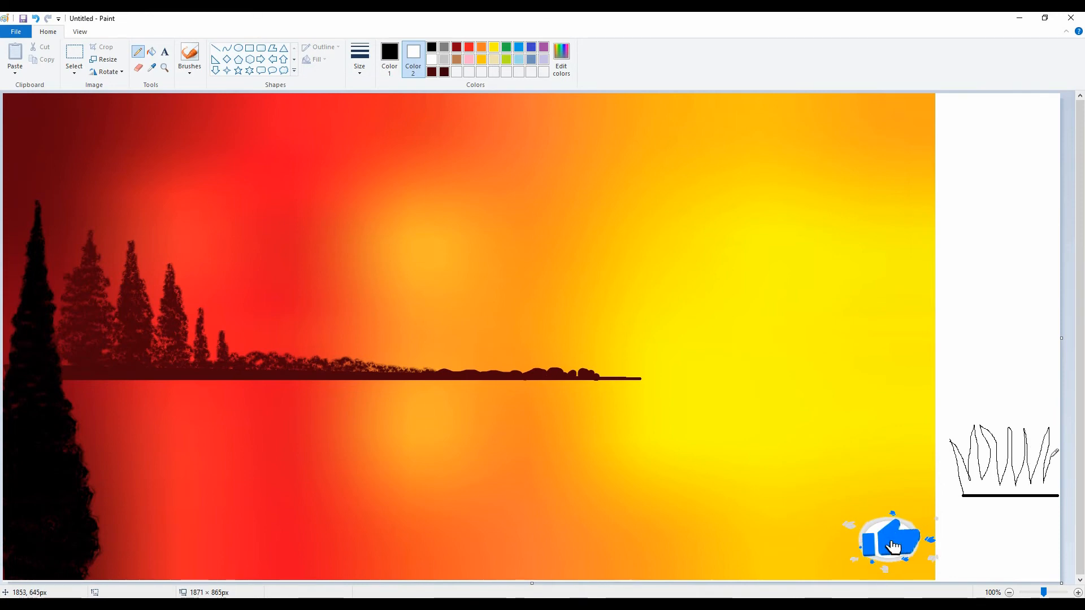
click(151, 51)
click(1002, 463)
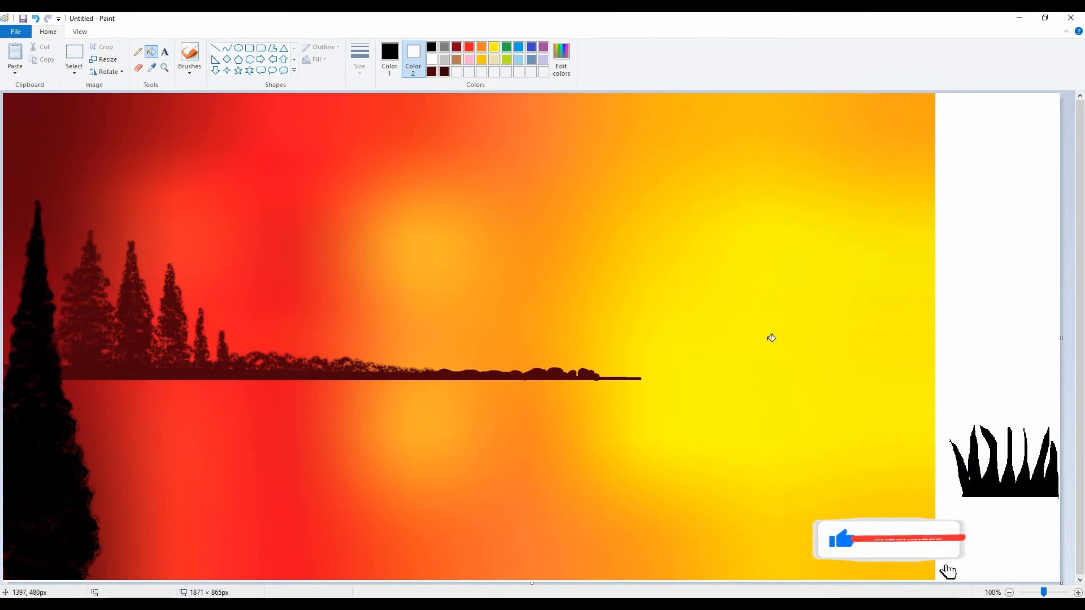
Try to place the black grass clump as a transparent selection at the painting's bottom edge beside the foreground tree and enlarge it
click(74, 72)
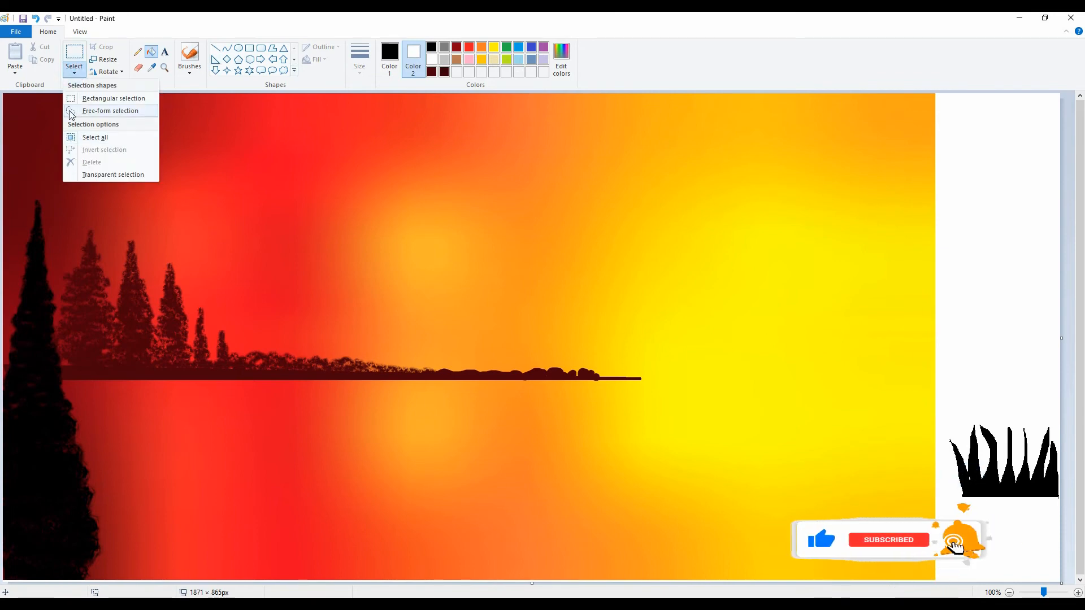
click(101, 98)
drag(941, 400, 140, 517)
click(74, 73)
click(87, 175)
drag(196, 564, 214, 609)
drag(169, 549, 141, 523)
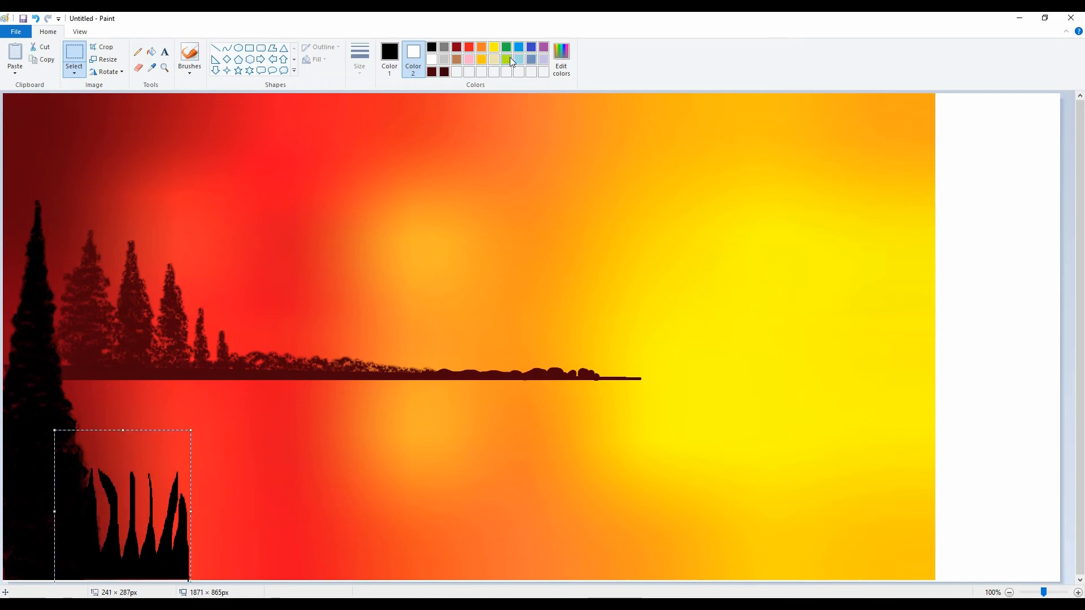
Undo the placement of the grass and fill the original clump in the white margin with lime green
click(389, 57)
click(507, 59)
click(151, 51)
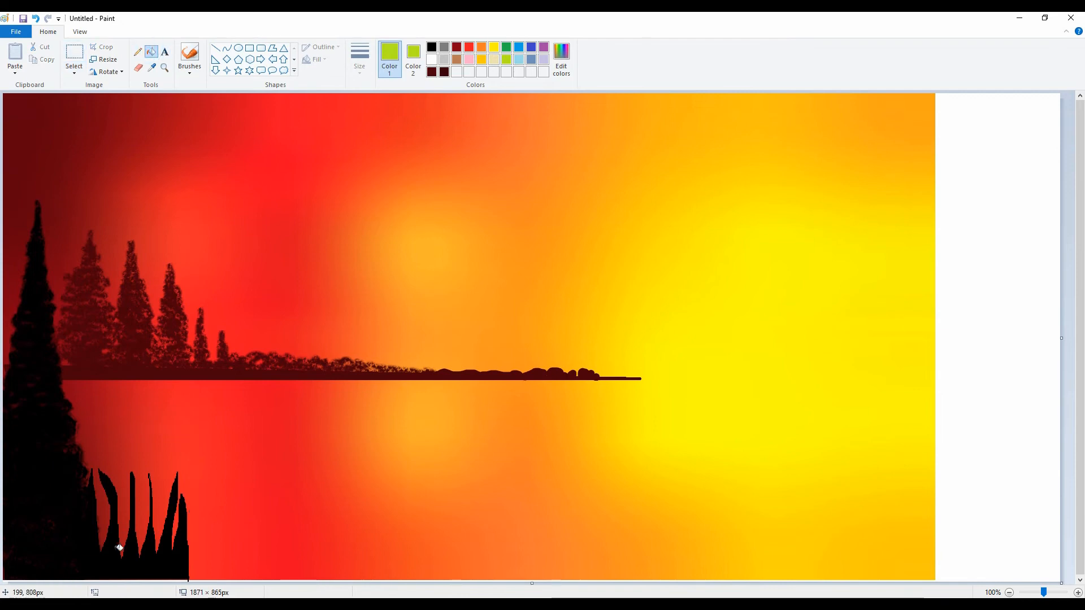
click(116, 551)
key(ctrl+z)
key(ctrl+z)
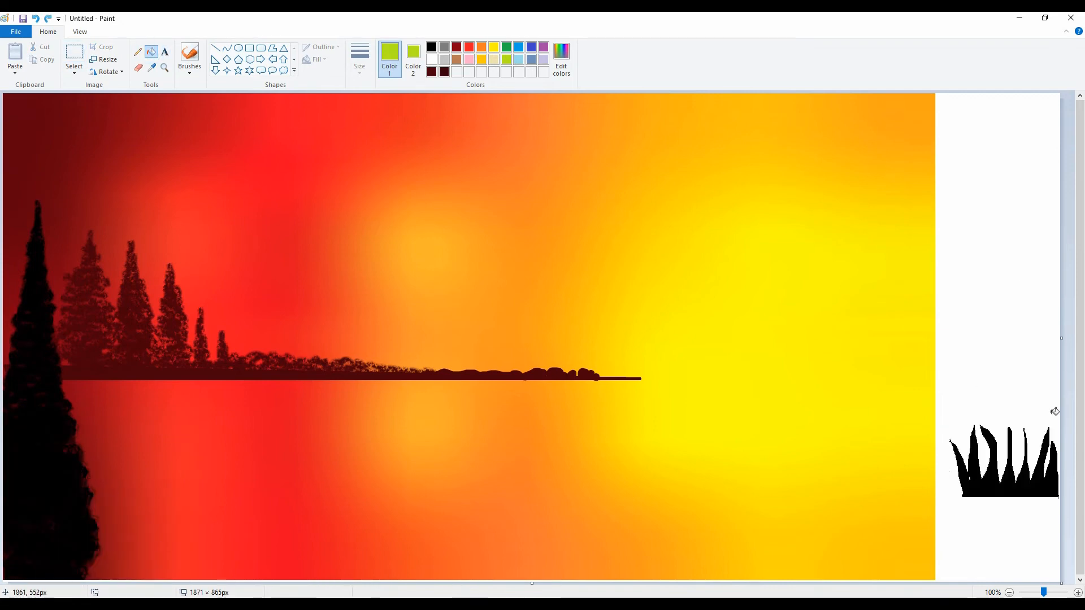
click(1015, 484)
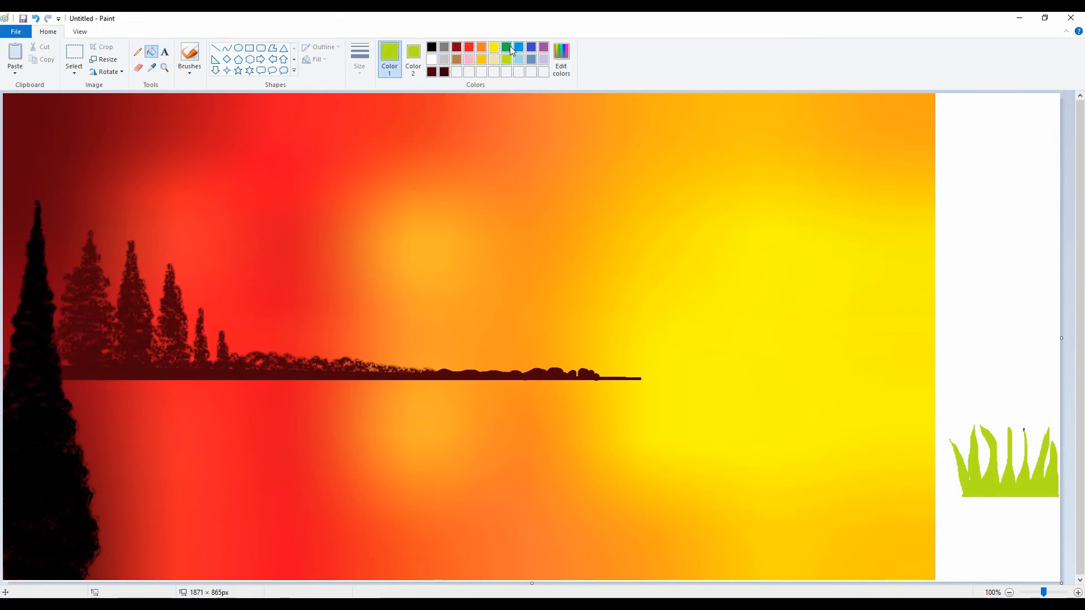
Define a very dark green as the primary color and fill the grass clump in the margin with it
click(507, 47)
click(561, 57)
drag(659, 299, 660, 325)
click(438, 387)
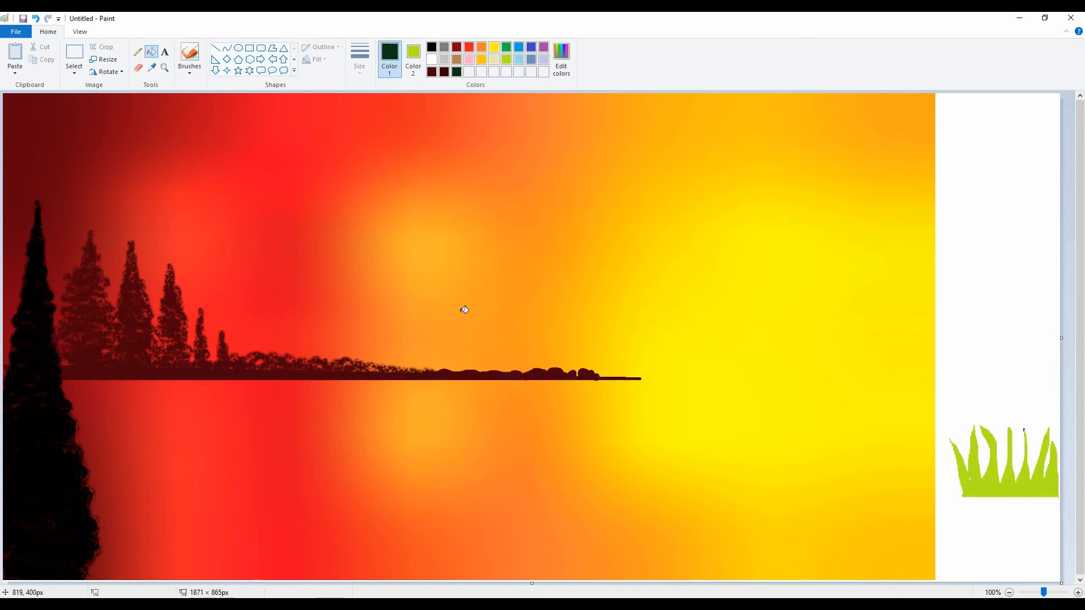
click(1006, 483)
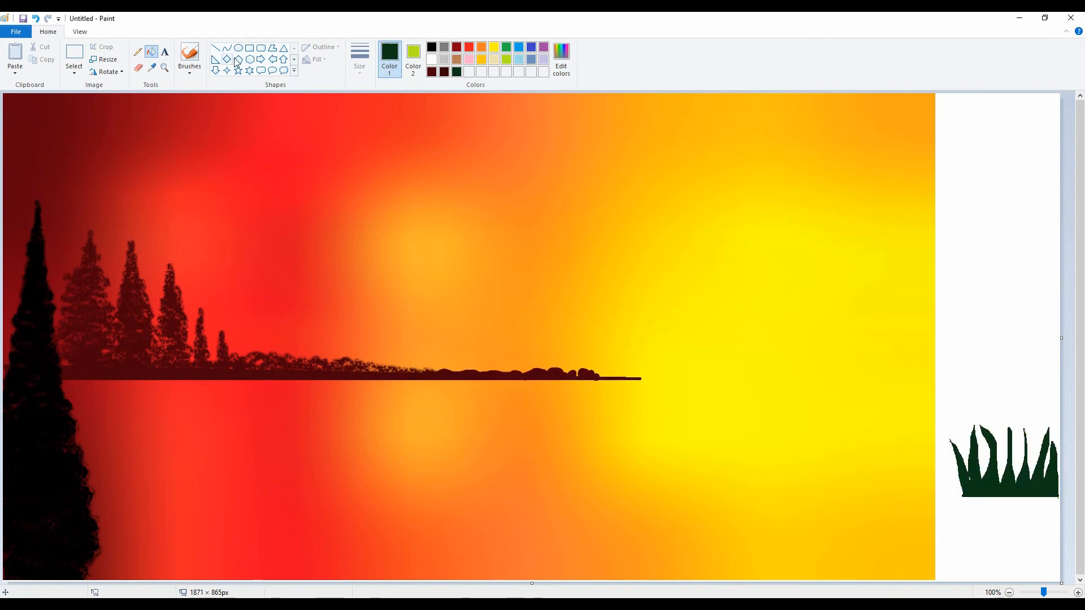
Try to move the dark green grass clump to the bottom edge beside the foreground tree and undo the move
click(74, 73)
click(104, 100)
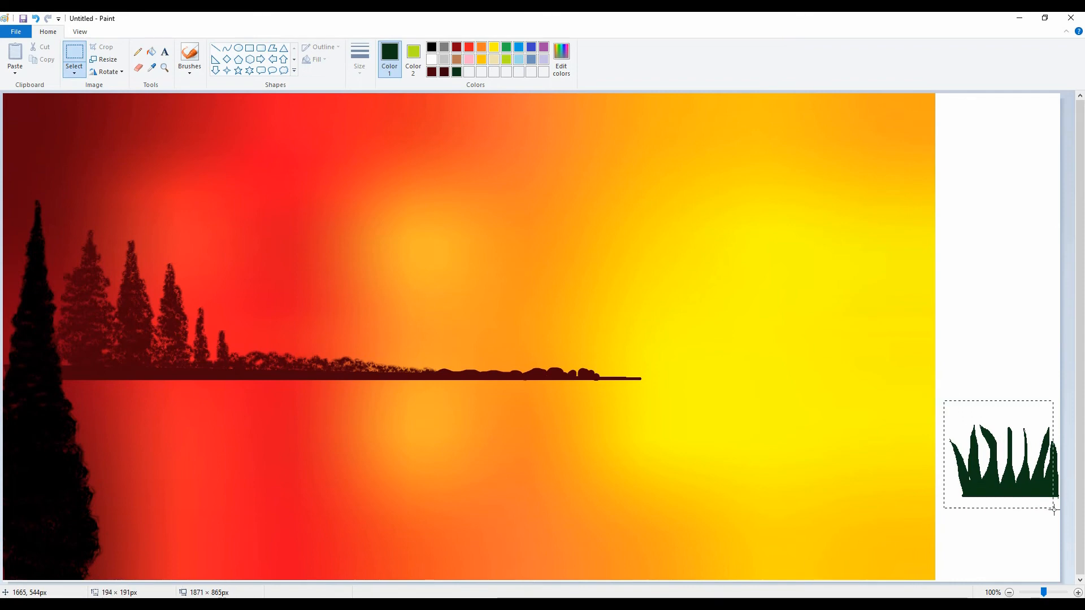
drag(1026, 473, 186, 557)
click(74, 72)
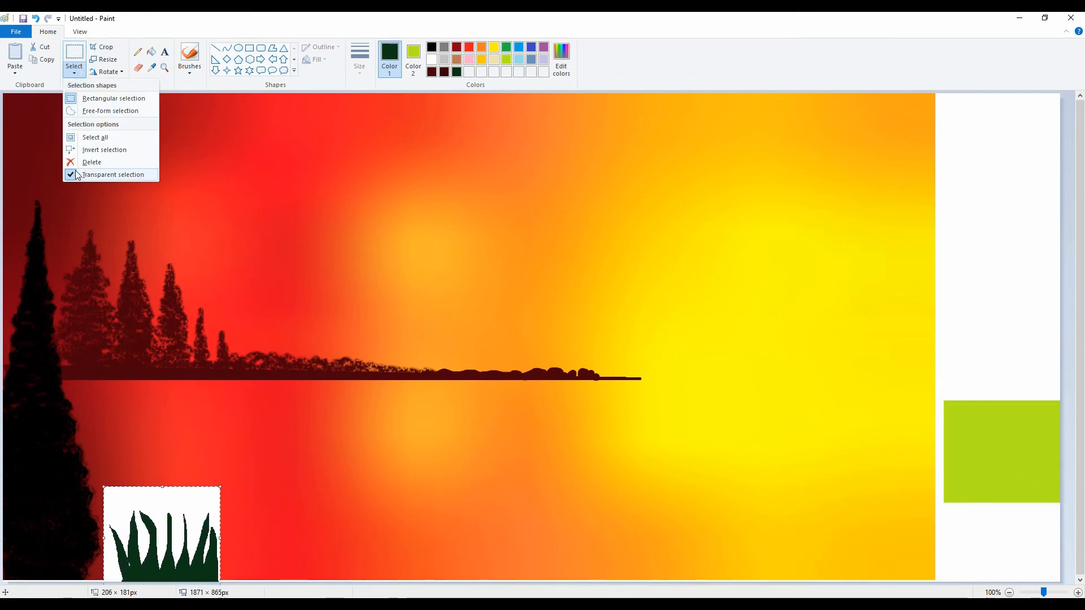
click(70, 175)
key(ctrl+z)
Set the secondary color to white and move the dark green grass clump onto the painting as a transparent selection
click(413, 57)
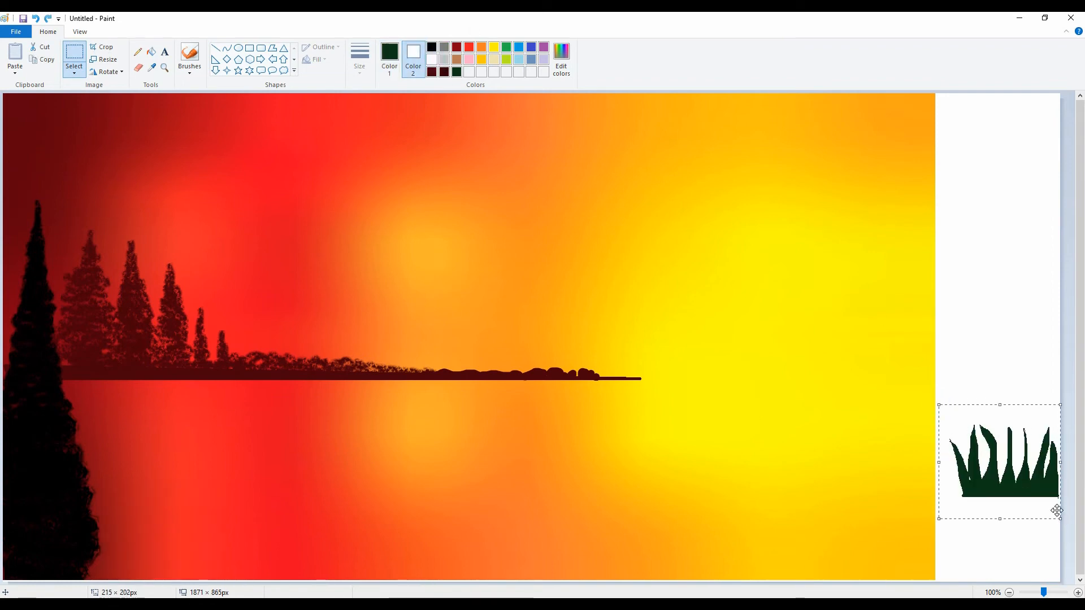
mouse_move(1043, 473)
mouse_down()
mouse_move(658, 560)
mouse_move(196, 556)
mouse_move(49, 571)
mouse_move(231, 580)
mouse_move(75, 562)
mouse_move(279, 574)
mouse_move(320, 591)
mouse_move(339, 581)
mouse_move(274, 525)
mouse_move(327, 552)
mouse_move(358, 533)
mouse_move(409, 537)
mouse_move(421, 522)
mouse_move(510, 544)
mouse_move(679, 550)
mouse_move(448, 532)
mouse_move(209, 537)
mouse_move(508, 525)
mouse_move(711, 536)
mouse_move(689, 459)
mouse_move(701, 471)
mouse_move(704, 423)
mouse_up()
click(74, 72)
click(77, 175)
Cover the painting's bottom edge with overlapping copies of the grass clump, stretching them taller toward the right side
mouse_move(706, 526)
mouse_down()
mouse_move(726, 545)
mouse_move(746, 518)
mouse_move(761, 537)
mouse_move(774, 511)
mouse_move(786, 542)
mouse_move(802, 508)
mouse_up()
drag(798, 415, 801, 389)
drag(819, 518, 898, 520)
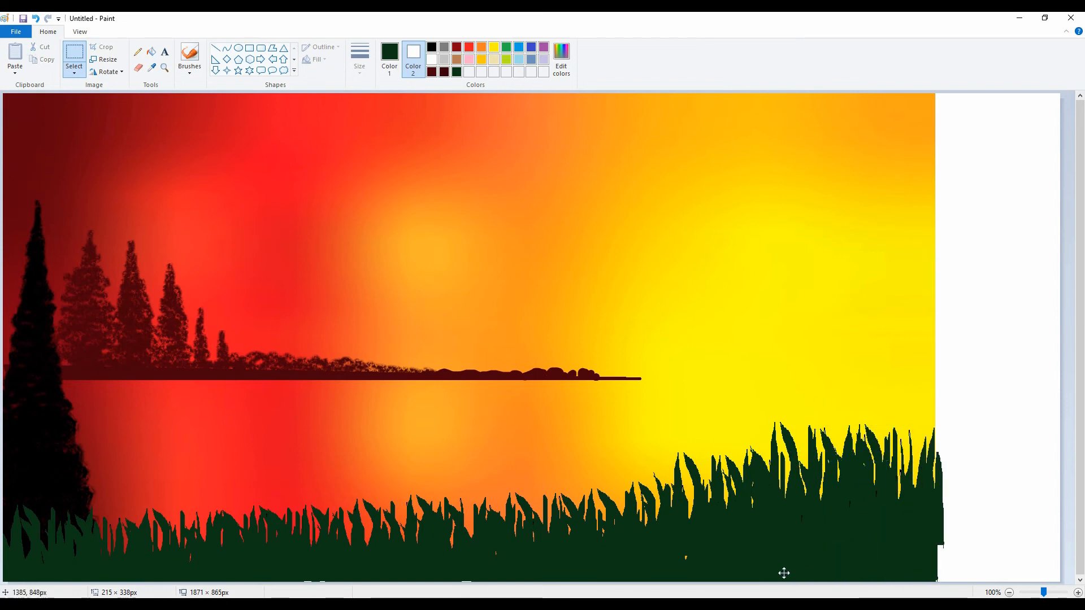
Cover the remaining gaps in the lower grass with the clump and trim the canvas's white margin to a width of 1650 px
drag(629, 565, 537, 562)
click(983, 490)
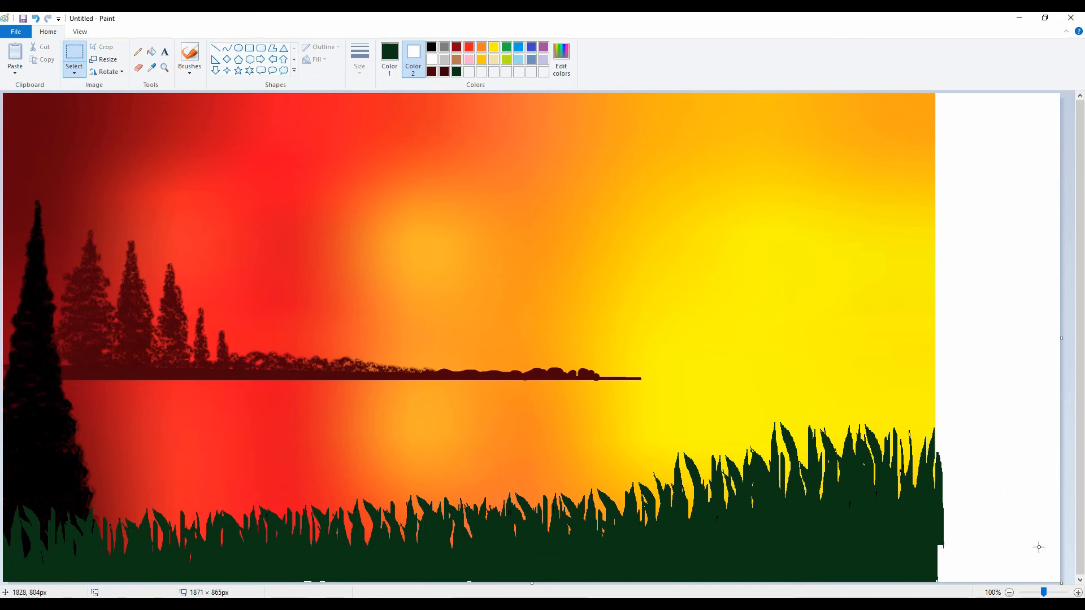
drag(1061, 583, 939, 583)
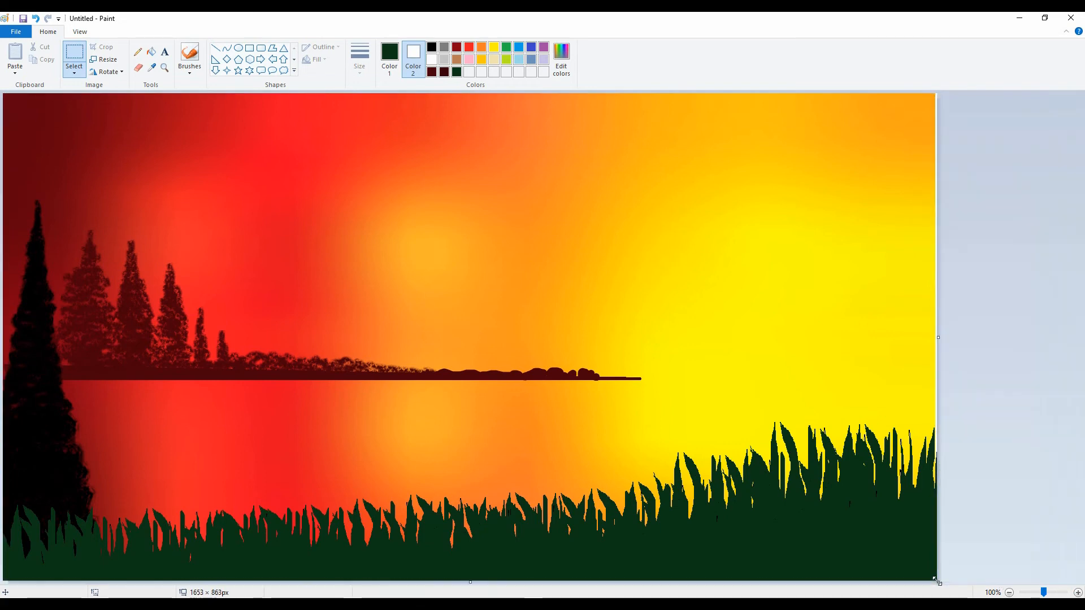
drag(938, 337, 935, 339)
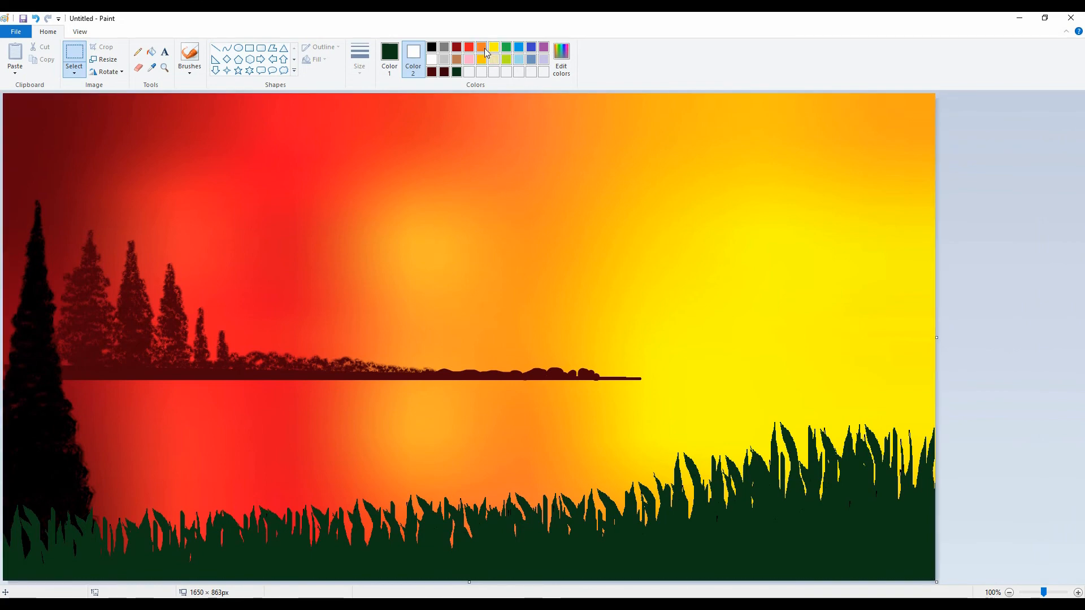
Try to spray a diagonal yellow light beam from the upper-right sky down to the water with an airbrush
click(181, 71)
click(212, 112)
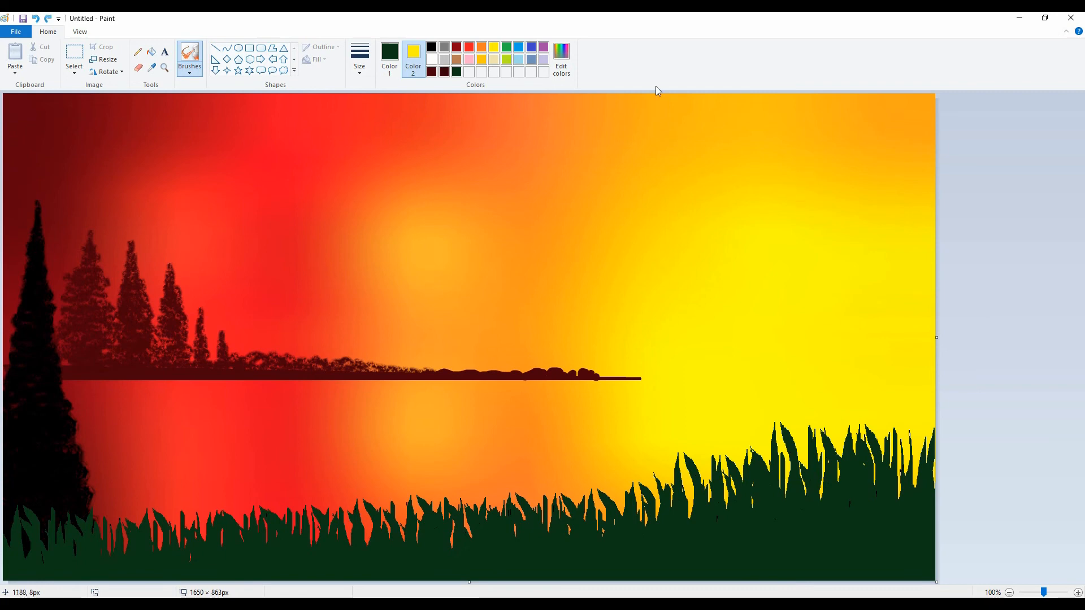
click(389, 56)
click(494, 47)
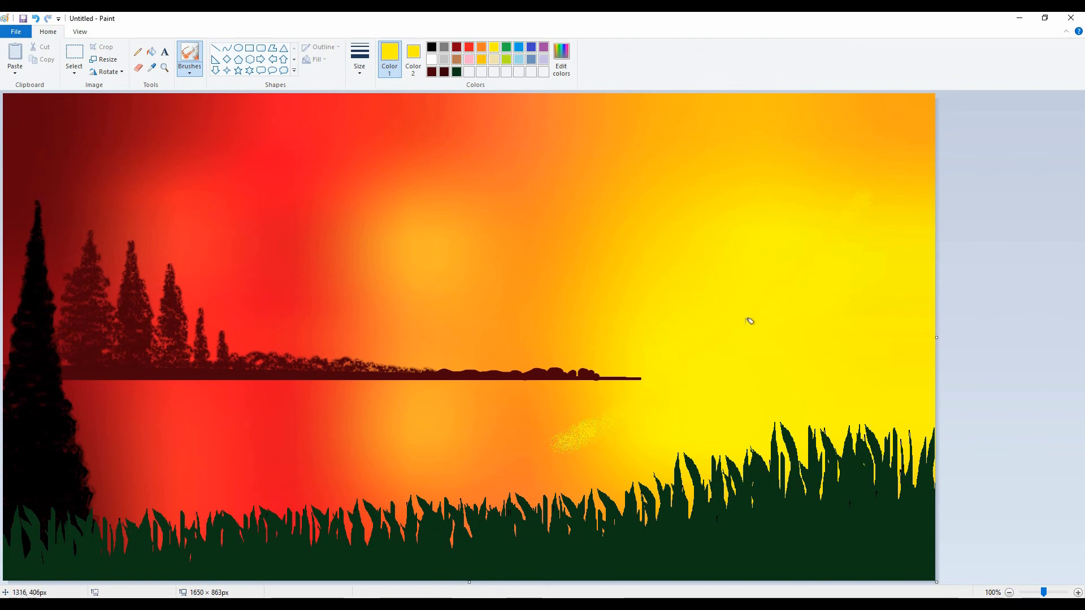
click(646, 401)
click(812, 287)
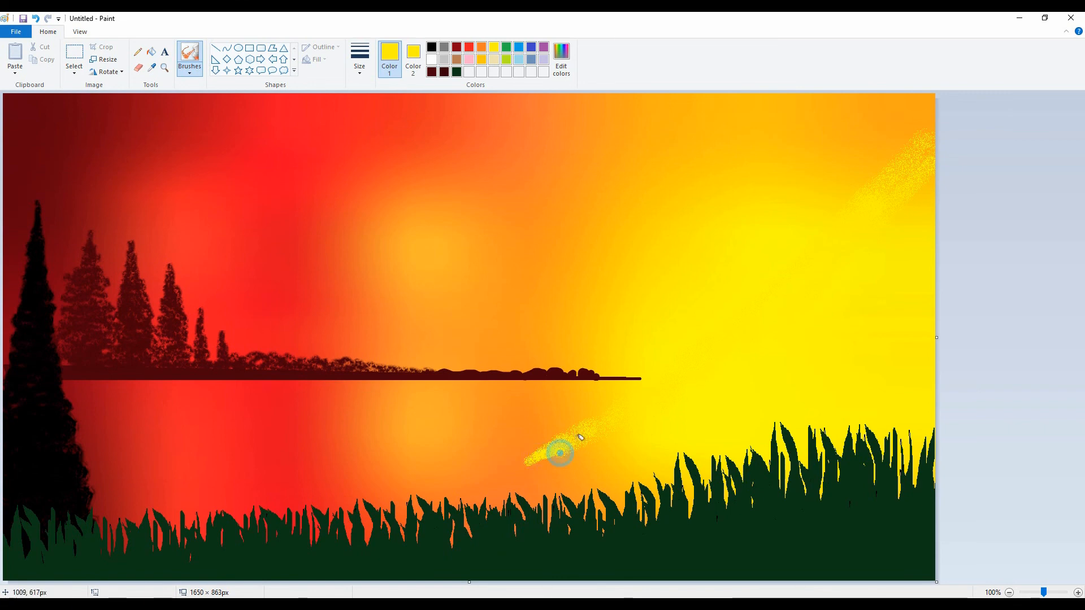
click(703, 361)
click(657, 391)
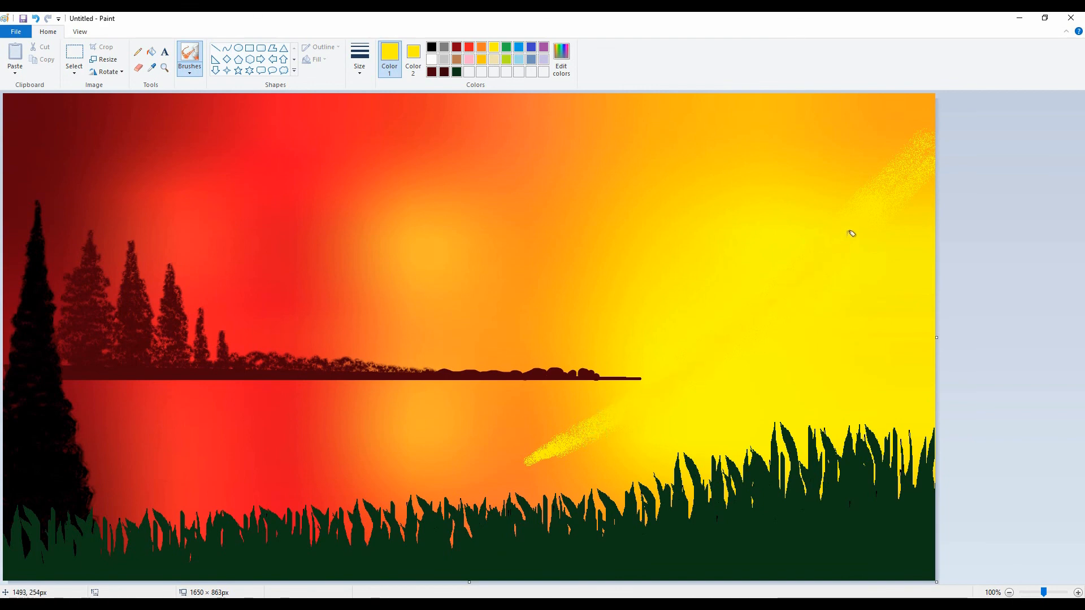
click(913, 174)
drag(879, 192, 919, 137)
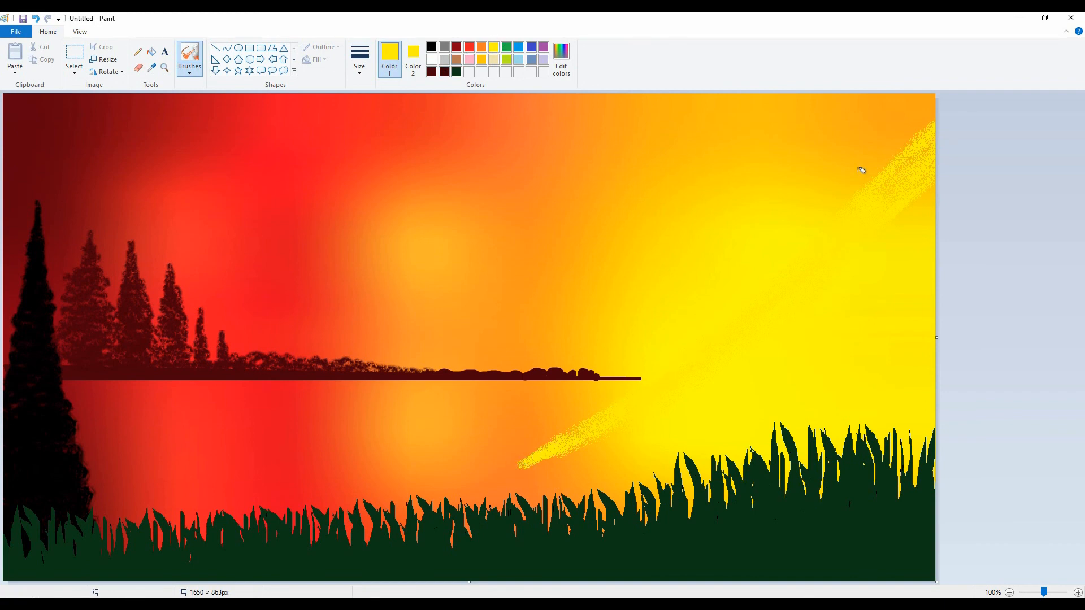
Undo all the yellow airbrush strokes of the diagonal light beam
key(ctrl+z)
key(ctrl+z)
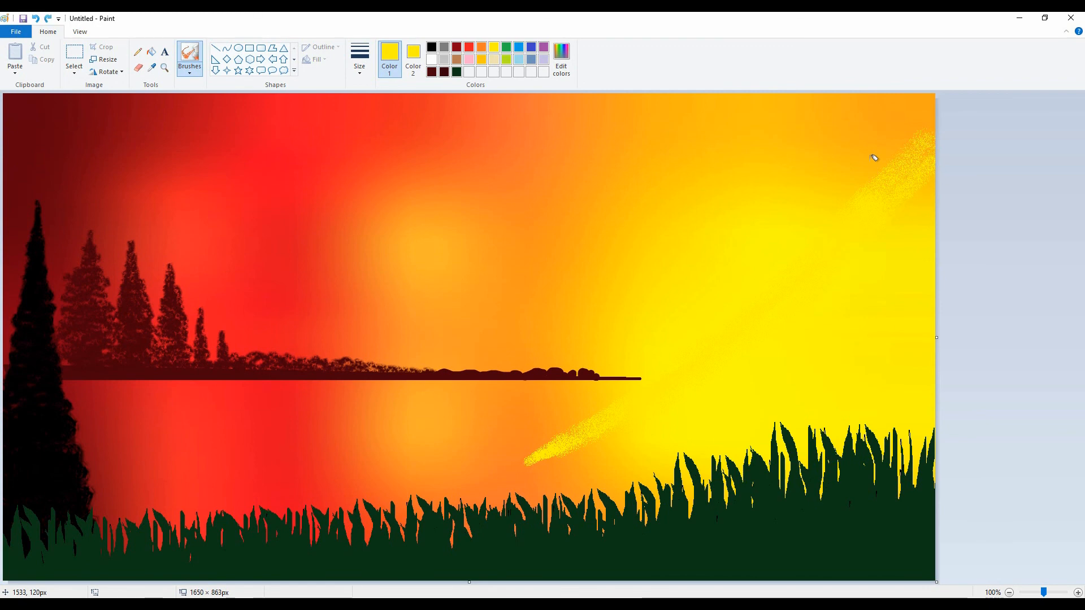
key(ctrl+z)
key(ctrl+z)
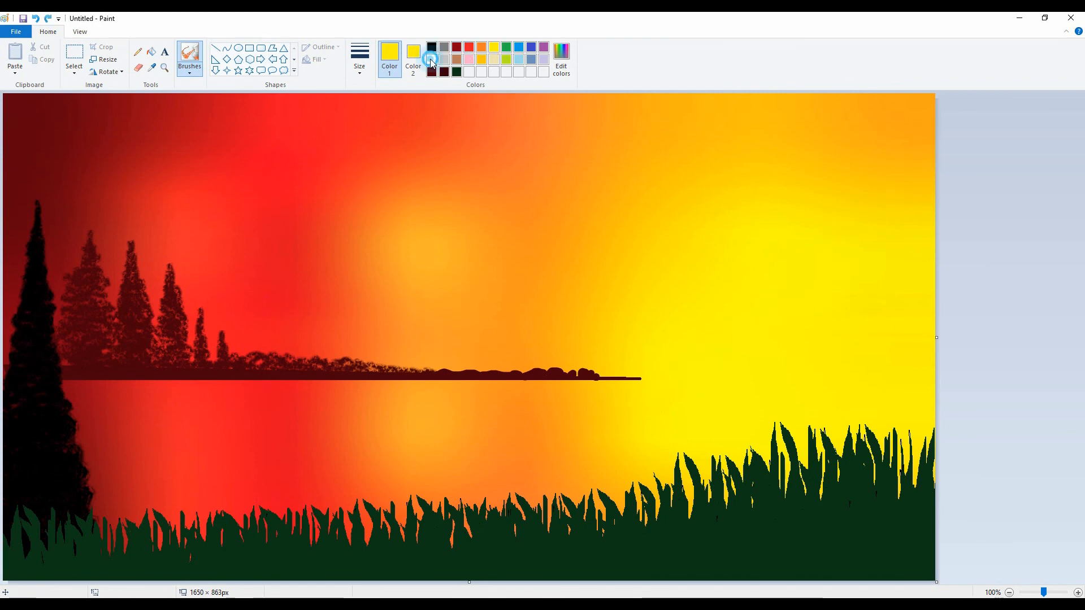
click(432, 61)
click(416, 55)
click(431, 60)
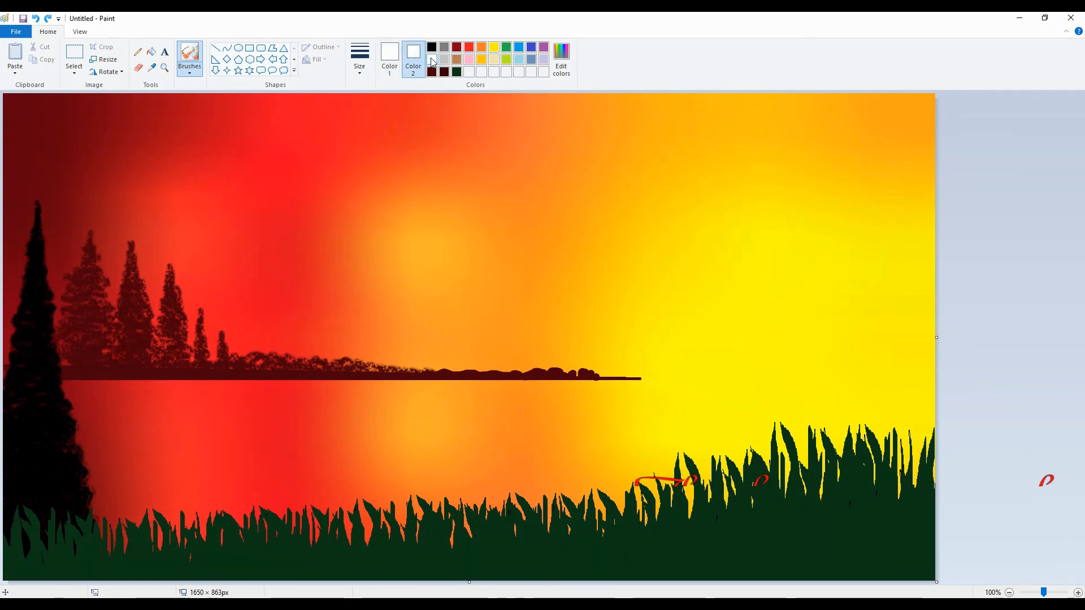
click(226, 70)
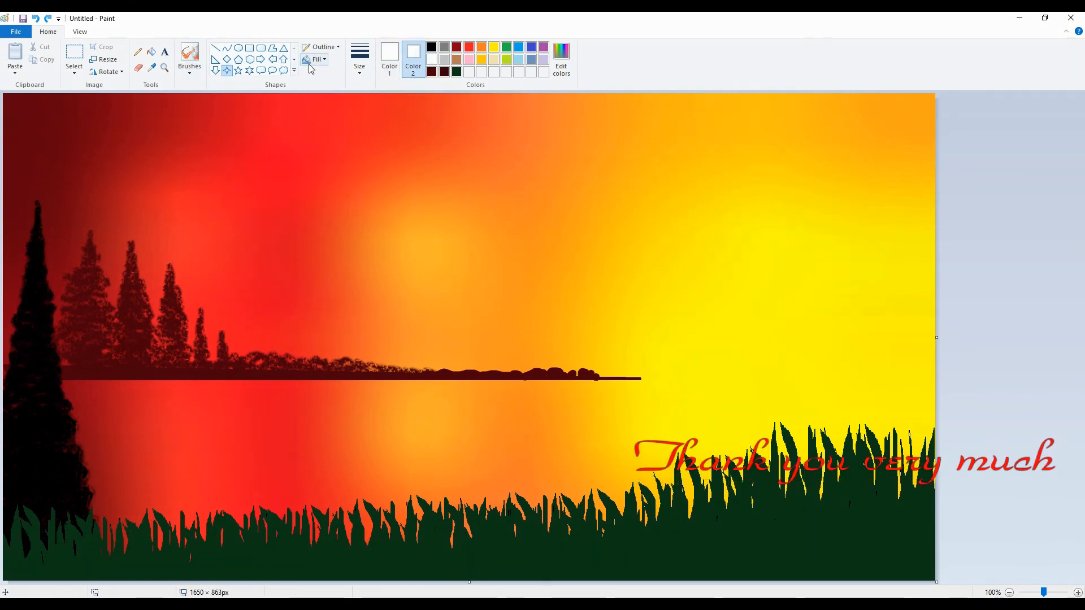
Draw a solid red sun circle of about 243 × 243 px over the orange glow just above the shoreline
click(238, 48)
click(481, 47)
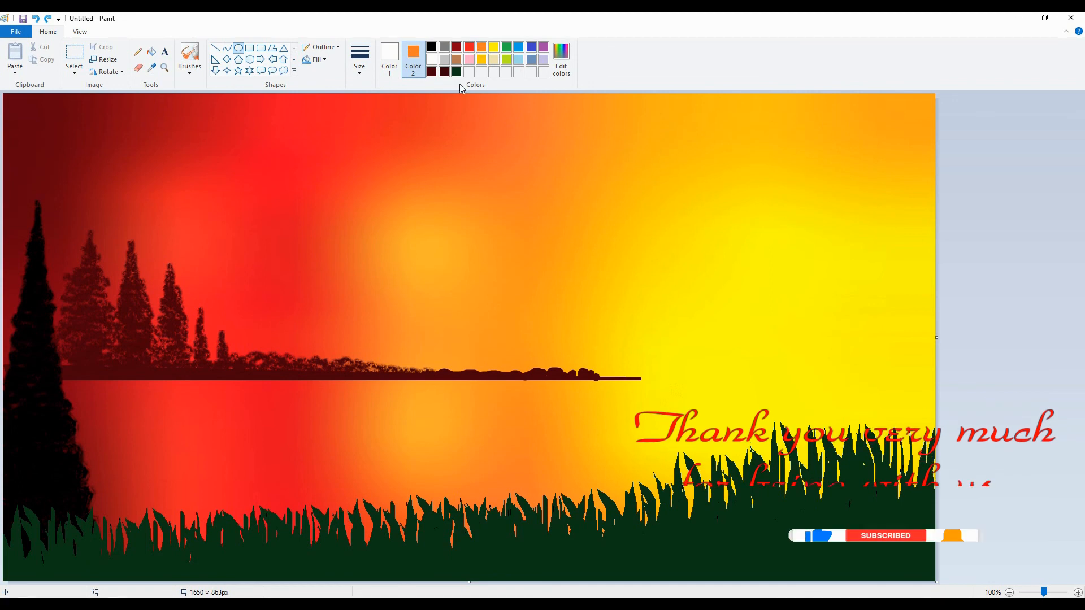
click(389, 57)
click(482, 47)
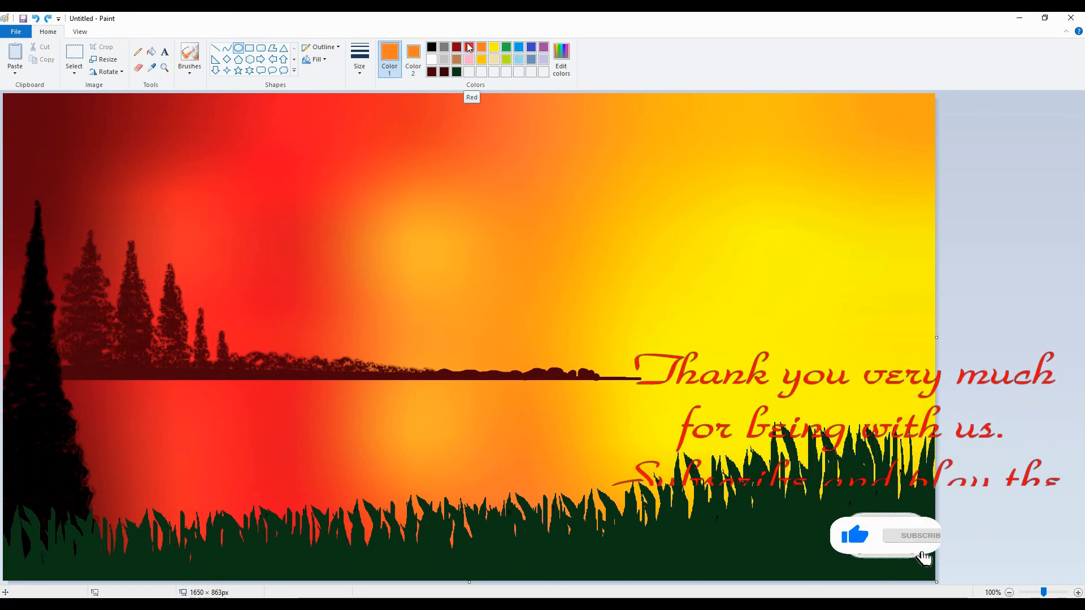
click(469, 47)
click(413, 56)
click(469, 47)
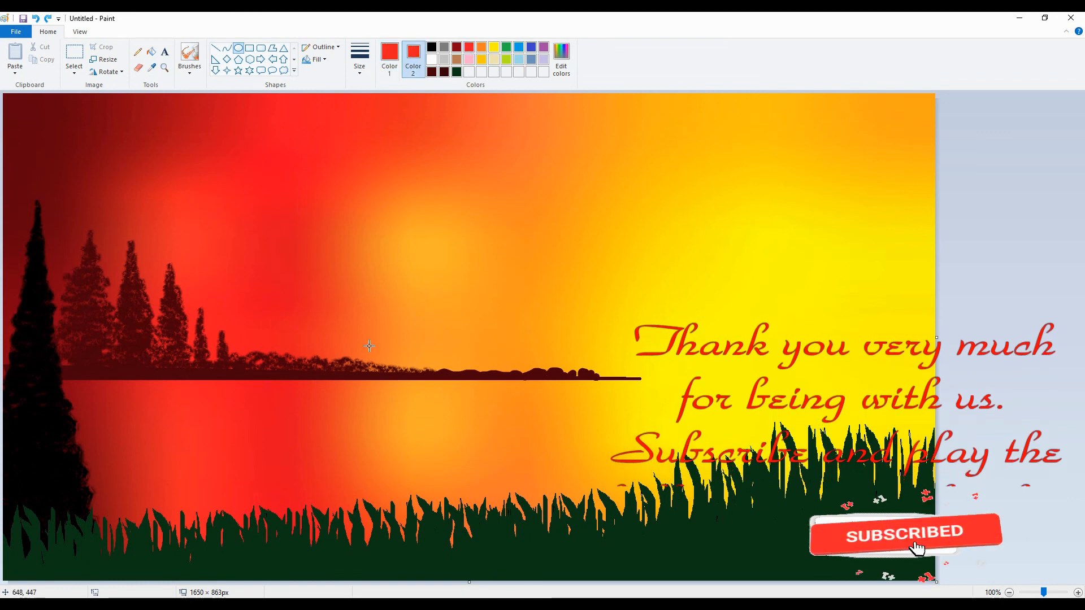
drag(369, 345, 525, 208)
drag(453, 272, 442, 276)
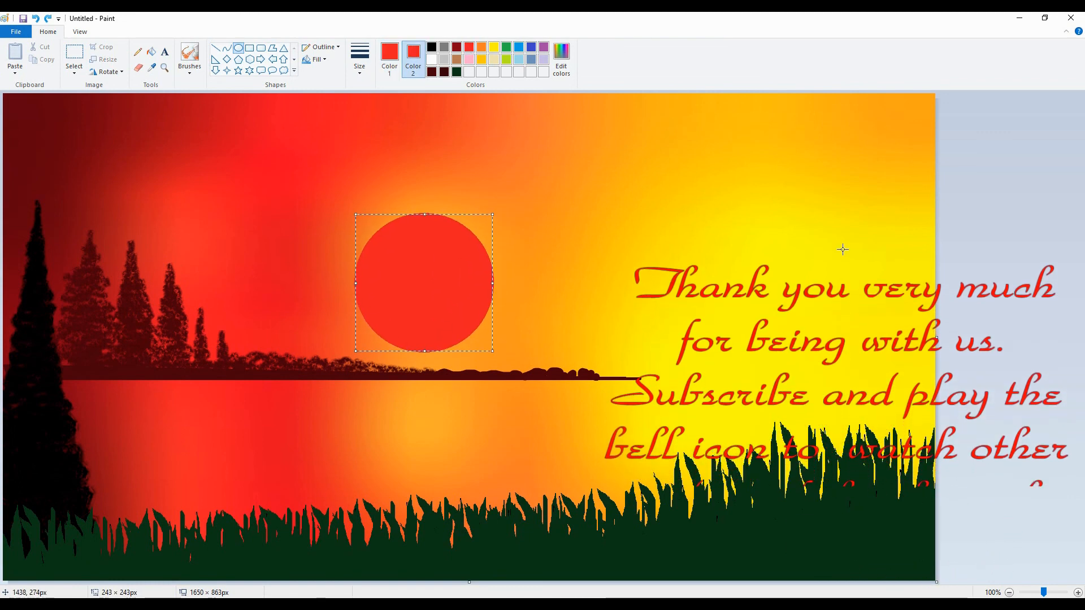